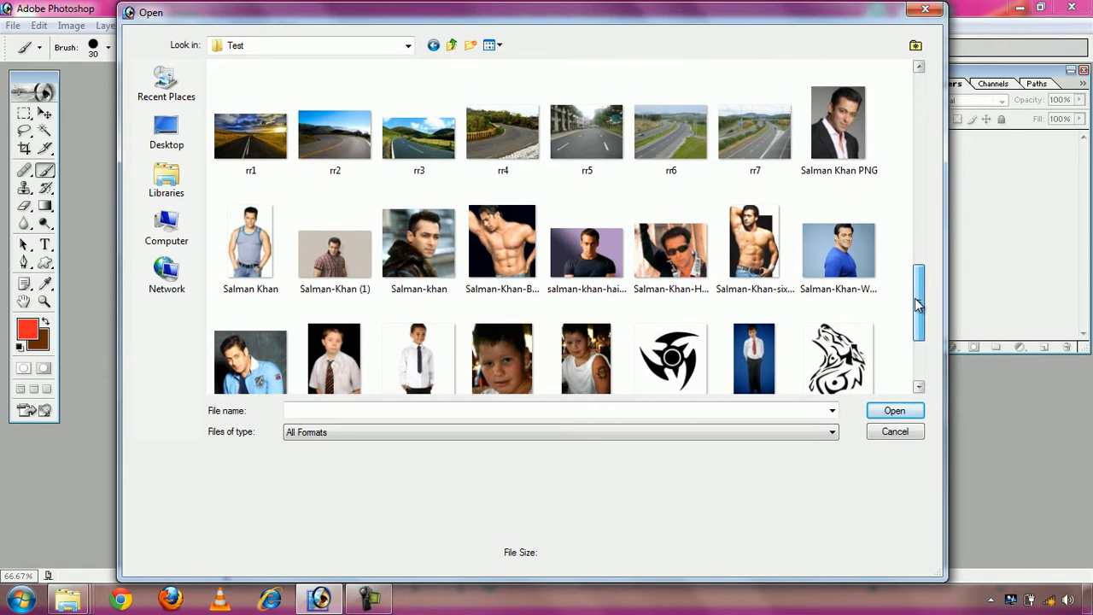
- Open the image Salman Khan PNG from the Test folder and maximize its document window
{"action": "double_click", "coordinate": [841, 128]}
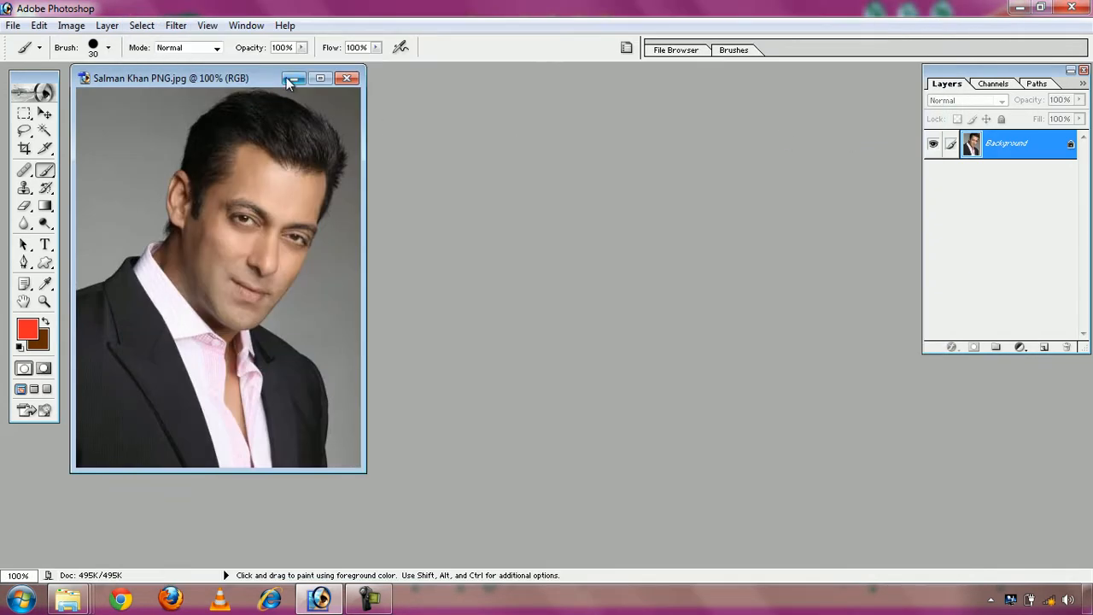
{"action": "left_click", "coordinate": [320, 77]}
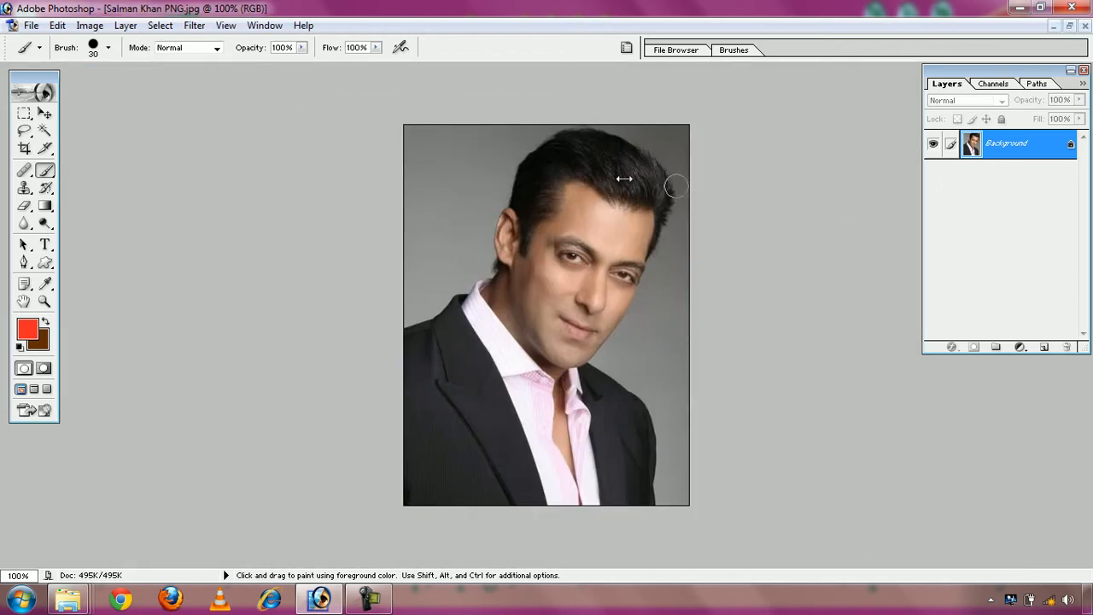
{"action": "left_click_drag", "start_coordinate": [24, 130], "coordinate": [92, 156]}
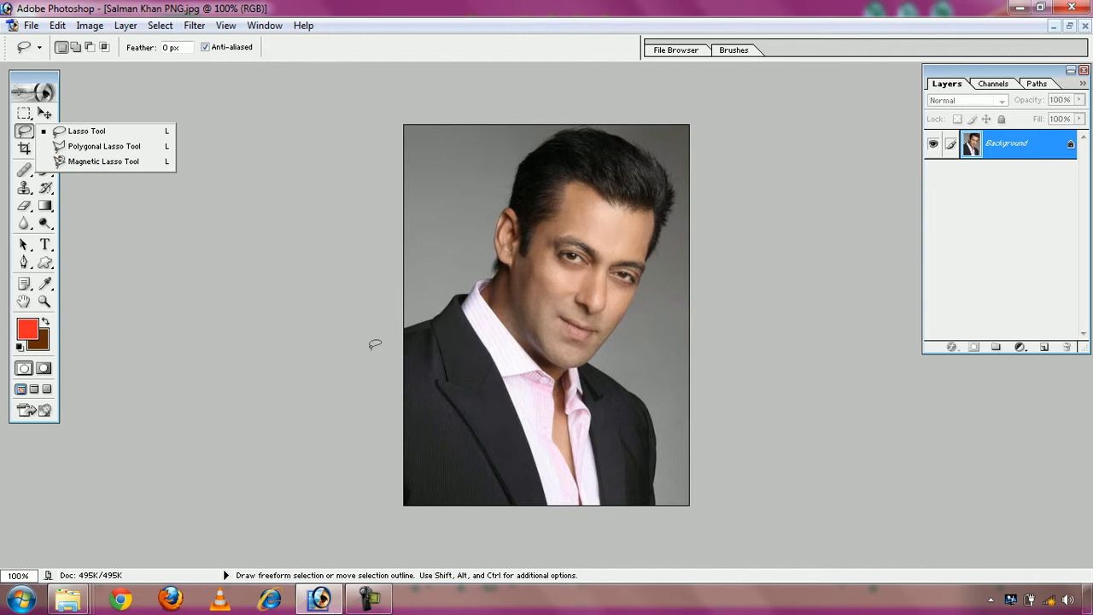
{"action": "left_click", "coordinate": [33, 134]}
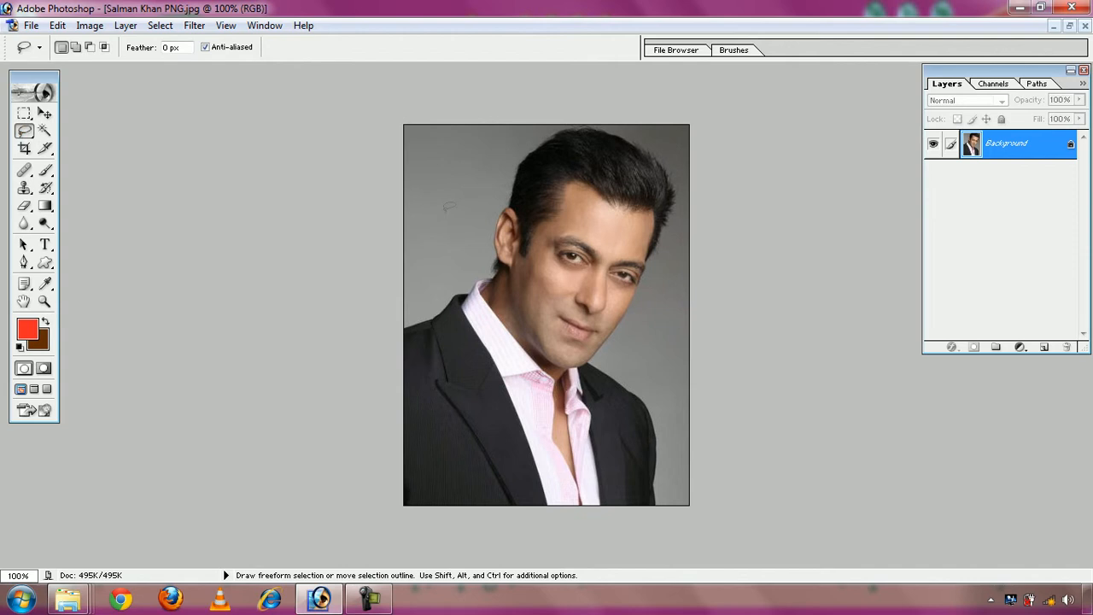
- Try selecting the man by picking the grey background with the Magic Wand and inverting the selection, and deselect
{"action": "left_click", "coordinate": [45, 133]}
{"action": "left_click", "coordinate": [452, 196]}
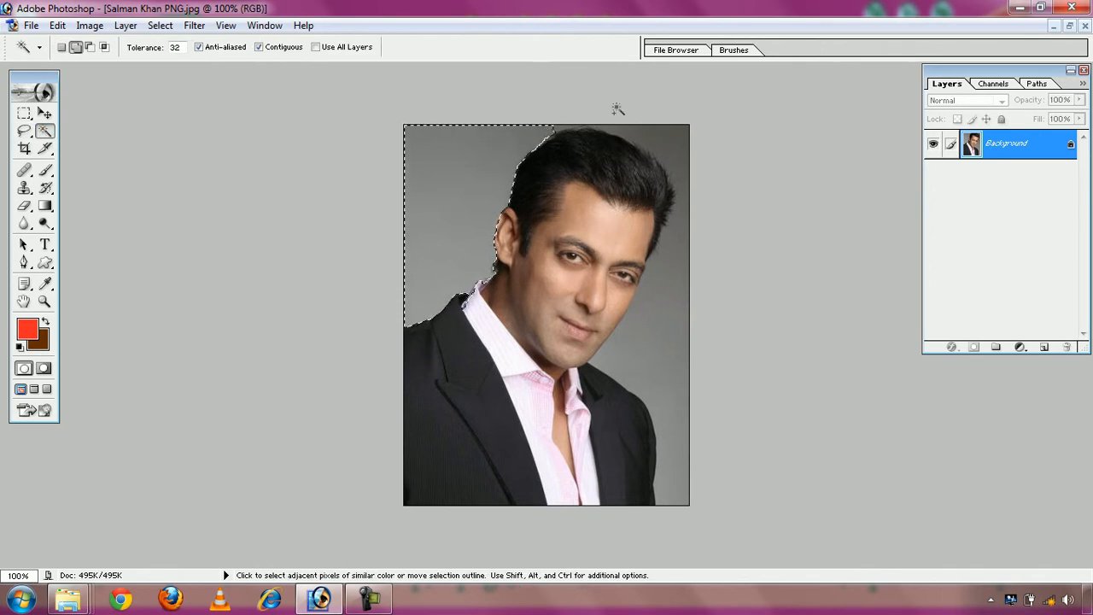
{"action": "left_click", "coordinate": [657, 135], "text": "shift"}
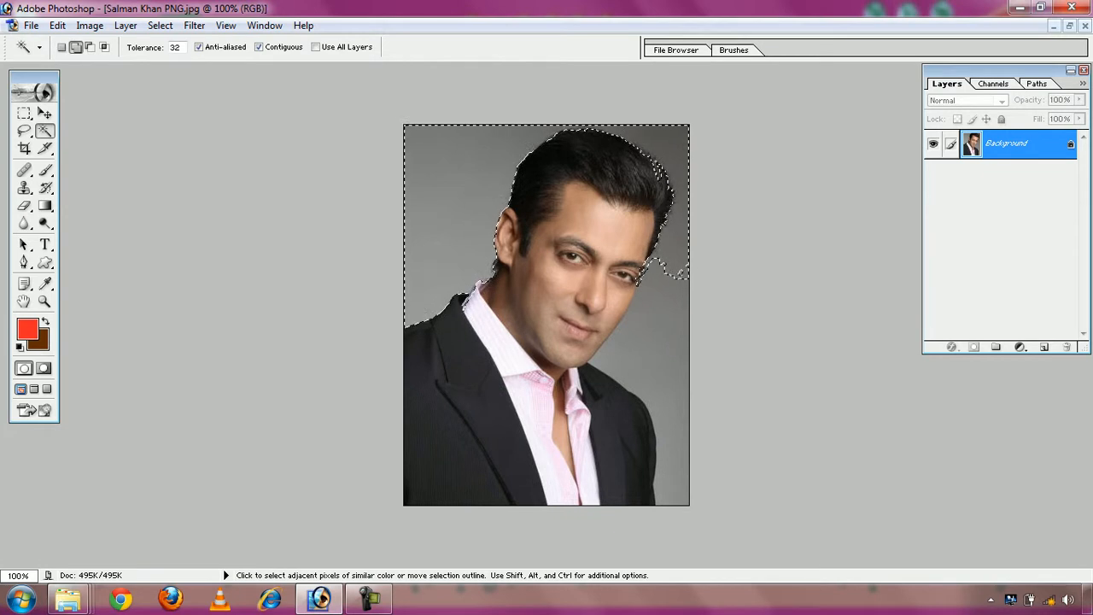
{"action": "left_click", "coordinate": [658, 341]}
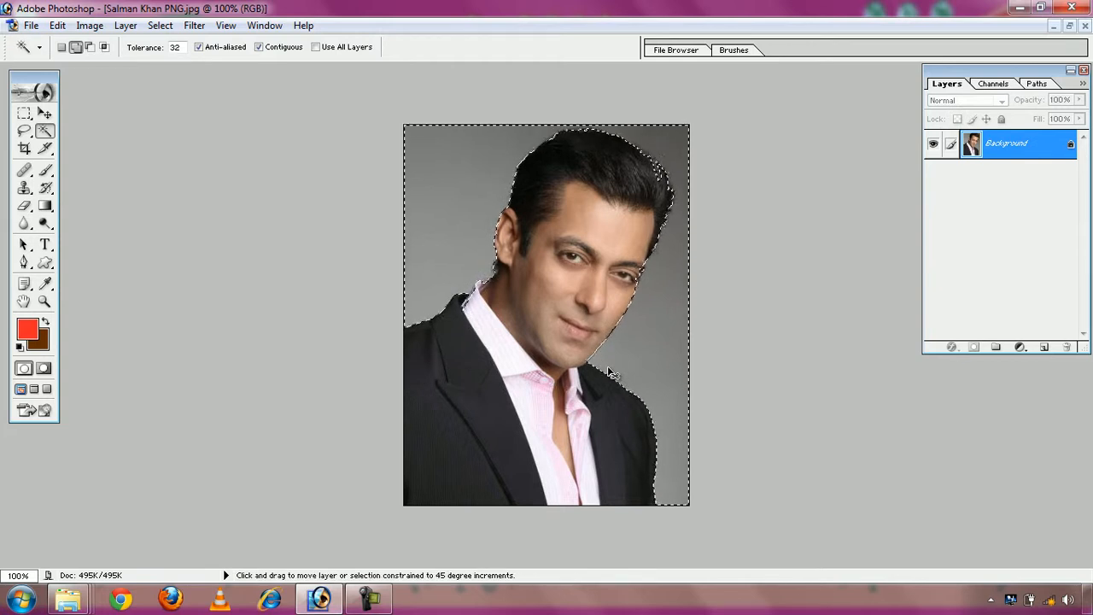
{"action": "key", "text": "shift+ctrl+i"}
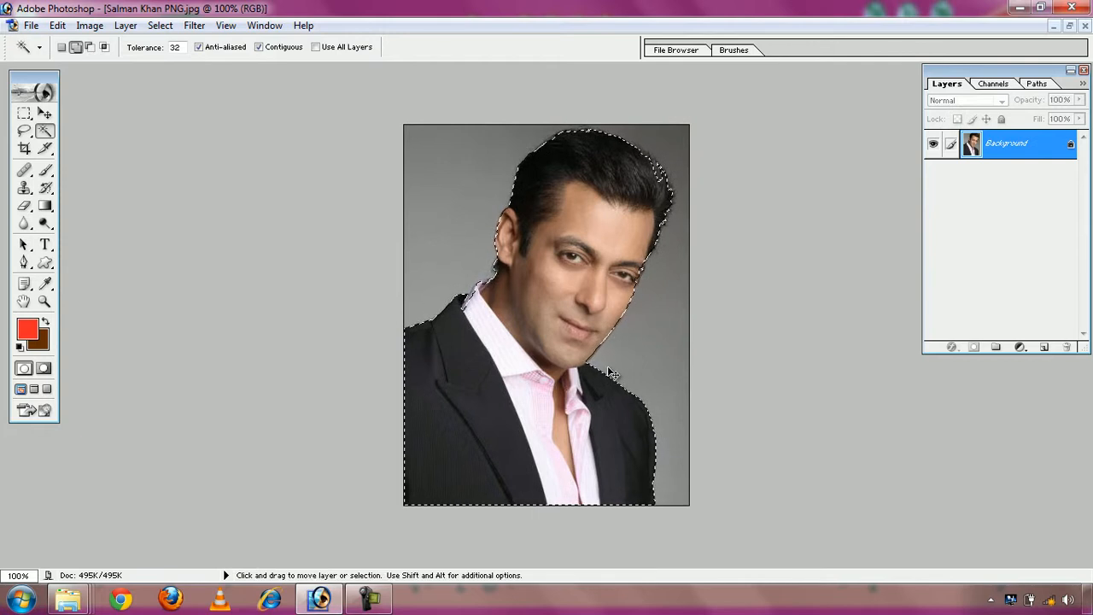
{"action": "key", "text": "ctrl+d"}
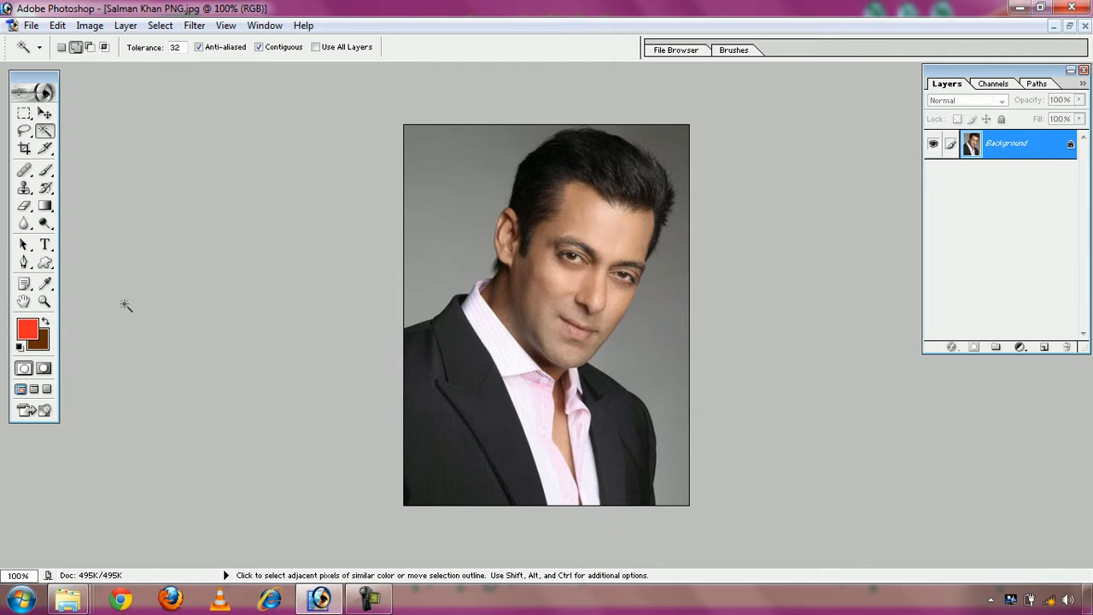
- Enter Quick Mask mode and paint inside the jacket's left, lower and lower right edges with a black 30 px brush
{"action": "left_click", "coordinate": [45, 371]}
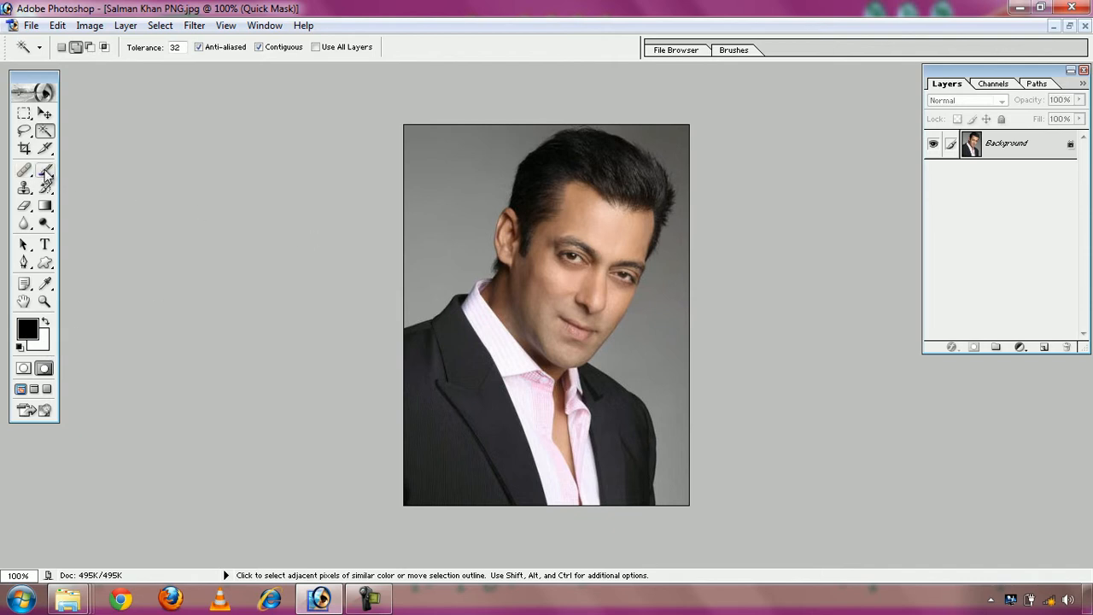
{"action": "left_click_drag", "start_coordinate": [47, 174], "coordinate": [83, 175]}
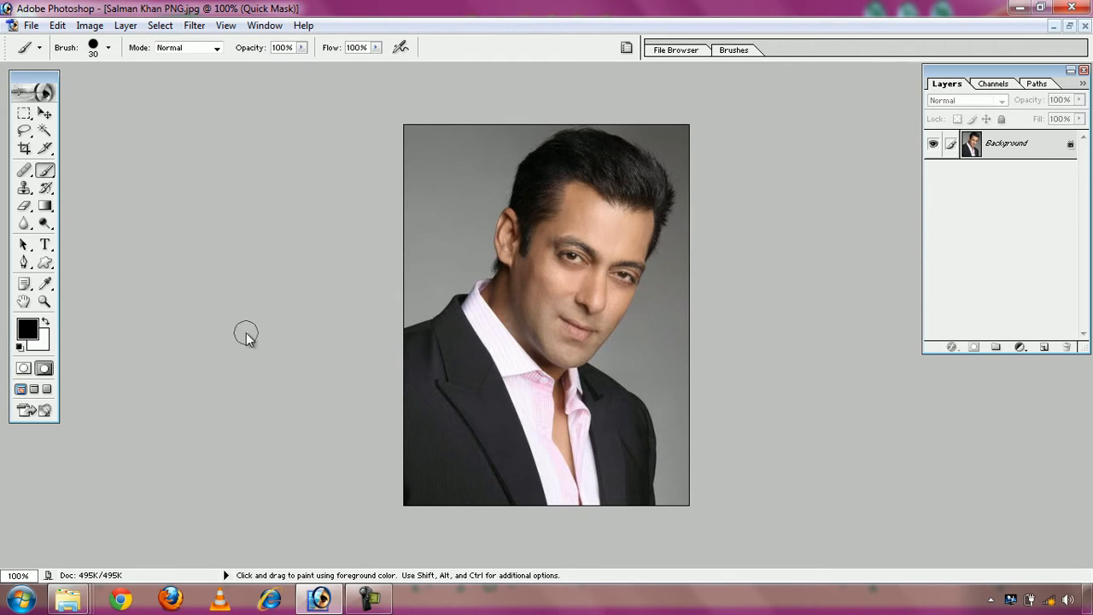
{"action": "left_click", "coordinate": [44, 301]}
{"action": "left_click", "coordinate": [551, 299]}
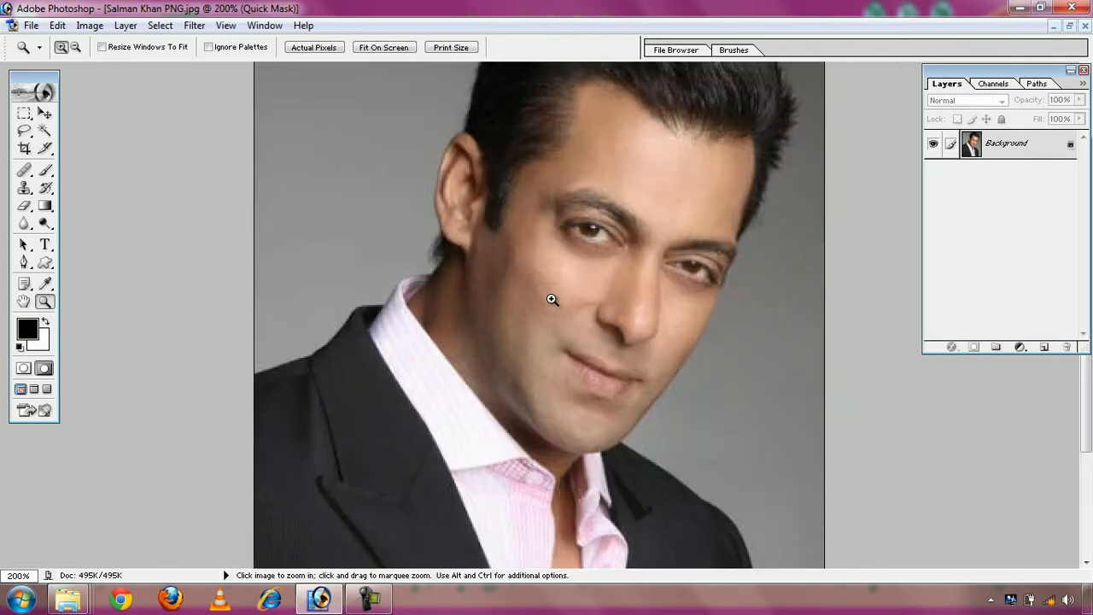
{"action": "left_click", "coordinate": [369, 599]}
{"action": "left_click", "coordinate": [1027, 538]}
{"action": "key", "text": "space"}
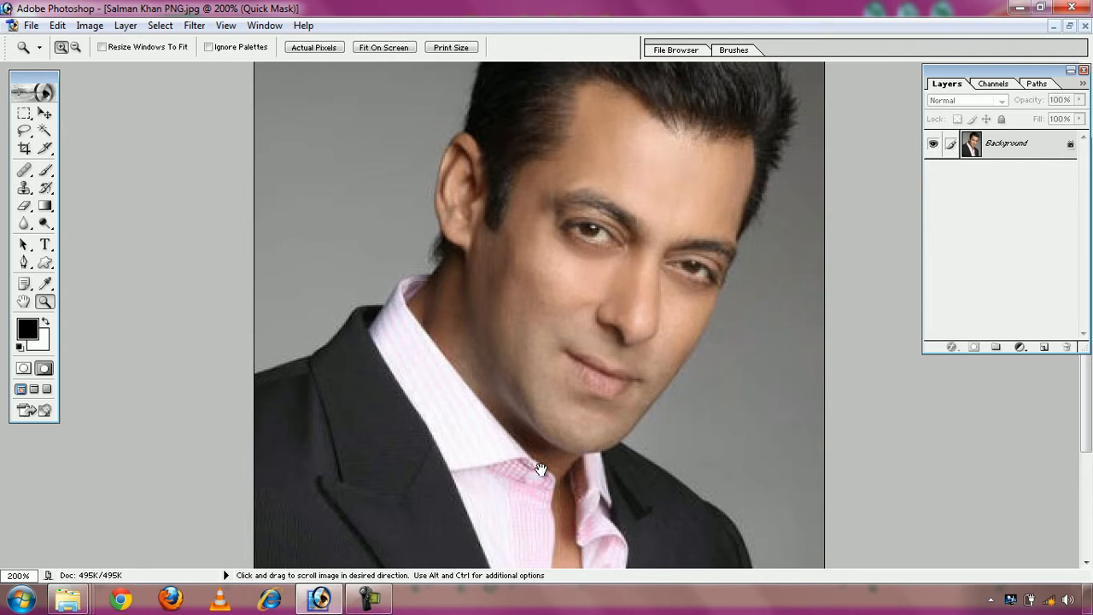
{"action": "left_click_drag", "start_coordinate": [541, 468], "coordinate": [557, 299]}
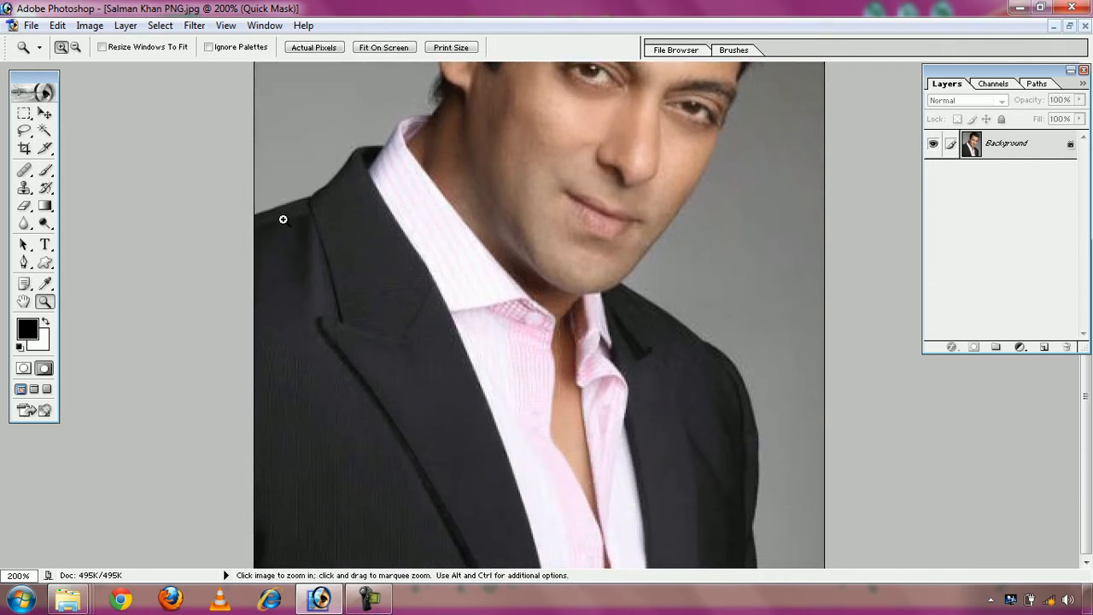
{"action": "left_click", "coordinate": [47, 173]}
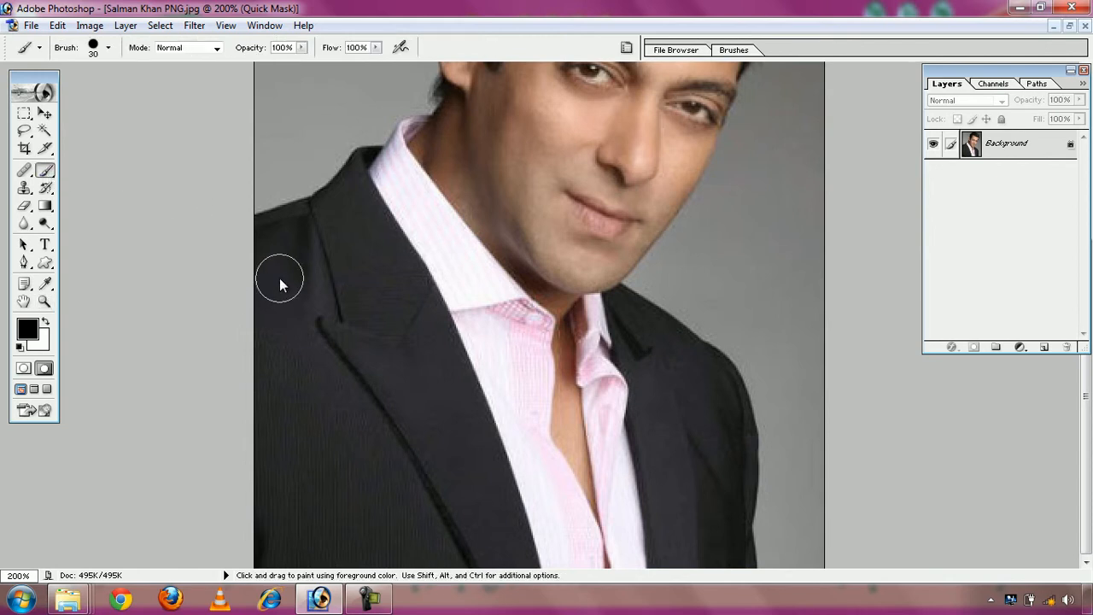
{"action": "mouse_move", "coordinate": [268, 237]}
{"action": "left_mouse_down"}
{"action": "mouse_move", "coordinate": [265, 555]}
{"action": "mouse_move", "coordinate": [465, 572]}
{"action": "mouse_move", "coordinate": [731, 565]}
{"action": "left_mouse_up"}
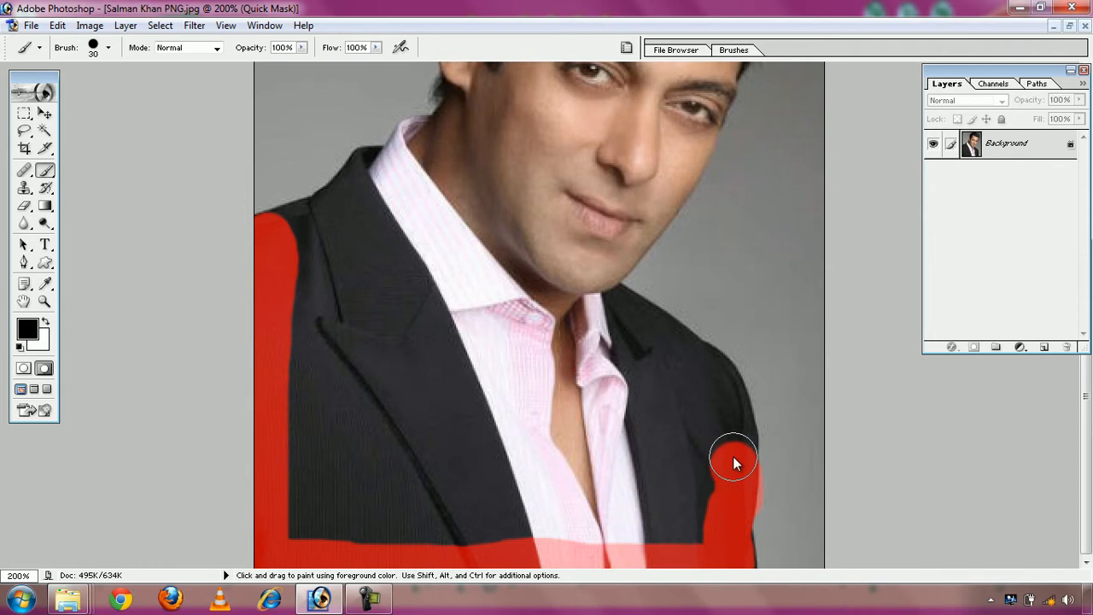
- Paint the mask along the man's remaining outline, around the right shoulder, face, hair, ear, collar and left shoulder, with a smaller brush
{"action": "mouse_move", "coordinate": [732, 460]}
{"action": "left_mouse_down"}
{"action": "mouse_move", "coordinate": [739, 429]}
{"action": "mouse_move", "coordinate": [724, 382]}
{"action": "left_mouse_up"}
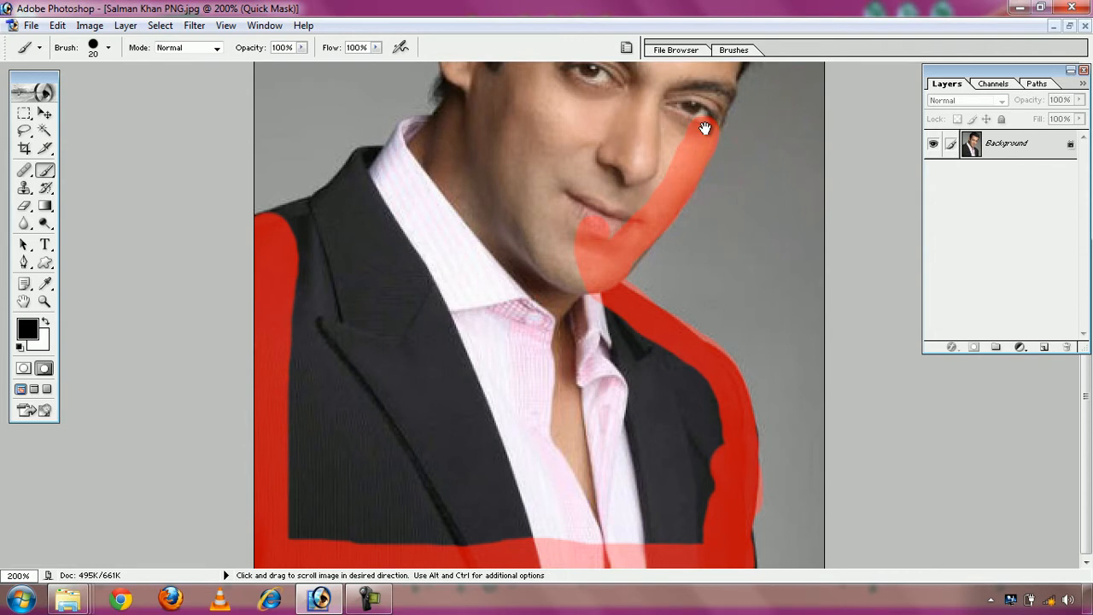
{"action": "mouse_move", "coordinate": [705, 128]}
{"action": "left_mouse_down"}
{"action": "mouse_move", "coordinate": [669, 246]}
{"action": "mouse_move", "coordinate": [680, 371]}
{"action": "mouse_move", "coordinate": [711, 352]}
{"action": "mouse_move", "coordinate": [706, 365]}
{"action": "mouse_move", "coordinate": [779, 212]}
{"action": "mouse_move", "coordinate": [781, 180]}
{"action": "mouse_move", "coordinate": [733, 116]}
{"action": "mouse_move", "coordinate": [654, 95]}
{"action": "left_mouse_up"}
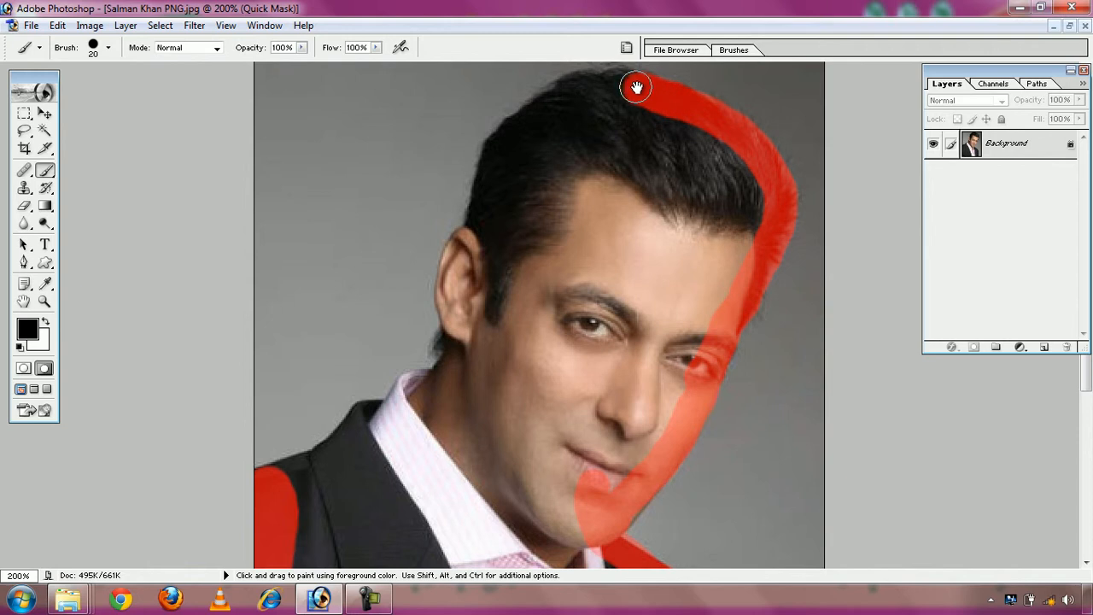
{"action": "mouse_move", "coordinate": [620, 85]}
{"action": "left_mouse_down"}
{"action": "mouse_move", "coordinate": [566, 93]}
{"action": "mouse_move", "coordinate": [495, 153]}
{"action": "mouse_move", "coordinate": [480, 223]}
{"action": "mouse_move", "coordinate": [457, 239]}
{"action": "mouse_move", "coordinate": [445, 270]}
{"action": "mouse_move", "coordinate": [445, 339]}
{"action": "mouse_move", "coordinate": [435, 348]}
{"action": "mouse_move", "coordinate": [440, 336]}
{"action": "mouse_move", "coordinate": [439, 355]}
{"action": "mouse_move", "coordinate": [454, 349]}
{"action": "mouse_move", "coordinate": [443, 365]}
{"action": "mouse_move", "coordinate": [365, 408]}
{"action": "mouse_move", "coordinate": [321, 451]}
{"action": "mouse_move", "coordinate": [256, 475]}
{"action": "left_mouse_up"}
{"action": "key", "text": "bracketleft"}
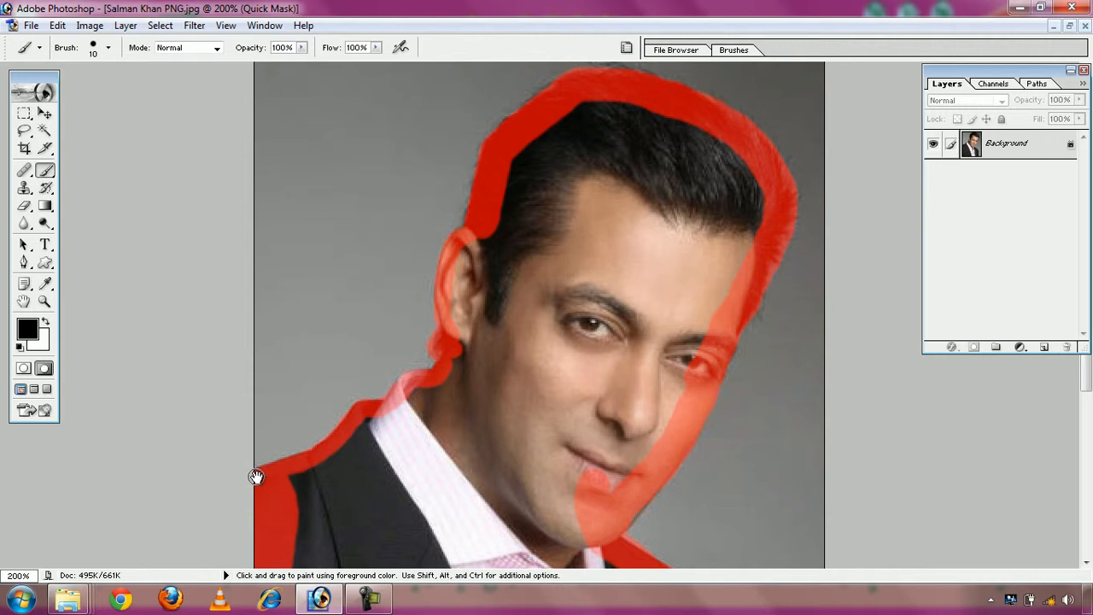
- Fill the rest of the man's face, hair, shirt and jacket with the mask using a 40 px brush
{"action": "key", "text": "bracketright"}
{"action": "key", "text": "bracketright"}
{"action": "key", "text": "bracketright"}
{"action": "mouse_move", "coordinate": [483, 342]}
{"action": "left_mouse_down"}
{"action": "mouse_move", "coordinate": [478, 274]}
{"action": "mouse_move", "coordinate": [502, 247]}
{"action": "mouse_move", "coordinate": [525, 170]}
{"action": "mouse_move", "coordinate": [557, 137]}
{"action": "mouse_move", "coordinate": [594, 116]}
{"action": "mouse_move", "coordinate": [719, 158]}
{"action": "mouse_move", "coordinate": [742, 226]}
{"action": "mouse_move", "coordinate": [670, 179]}
{"action": "mouse_move", "coordinate": [599, 173]}
{"action": "mouse_move", "coordinate": [575, 182]}
{"action": "mouse_move", "coordinate": [518, 293]}
{"action": "mouse_move", "coordinate": [584, 241]}
{"action": "mouse_move", "coordinate": [682, 214]}
{"action": "mouse_move", "coordinate": [711, 237]}
{"action": "mouse_move", "coordinate": [715, 287]}
{"action": "mouse_move", "coordinate": [615, 268]}
{"action": "mouse_move", "coordinate": [573, 296]}
{"action": "mouse_move", "coordinate": [697, 300]}
{"action": "mouse_move", "coordinate": [678, 258]}
{"action": "mouse_move", "coordinate": [624, 320]}
{"action": "mouse_move", "coordinate": [603, 371]}
{"action": "mouse_move", "coordinate": [568, 398]}
{"action": "mouse_move", "coordinate": [517, 371]}
{"action": "mouse_move", "coordinate": [572, 319]}
{"action": "mouse_move", "coordinate": [506, 352]}
{"action": "mouse_move", "coordinate": [700, 349]}
{"action": "mouse_move", "coordinate": [614, 463]}
{"action": "mouse_move", "coordinate": [579, 484]}
{"action": "mouse_move", "coordinate": [607, 414]}
{"action": "mouse_move", "coordinate": [628, 394]}
{"action": "mouse_move", "coordinate": [536, 441]}
{"action": "mouse_move", "coordinate": [462, 385]}
{"action": "mouse_move", "coordinate": [308, 494]}
{"action": "mouse_move", "coordinate": [498, 450]}
{"action": "mouse_move", "coordinate": [324, 476]}
{"action": "mouse_move", "coordinate": [313, 495]}
{"action": "mouse_move", "coordinate": [499, 450]}
{"action": "mouse_move", "coordinate": [478, 501]}
{"action": "mouse_move", "coordinate": [574, 523]}
{"action": "mouse_move", "coordinate": [558, 227]}
{"action": "left_mouse_up"}
{"action": "mouse_move", "coordinate": [443, 260]}
{"action": "left_mouse_down"}
{"action": "mouse_move", "coordinate": [329, 263]}
{"action": "mouse_move", "coordinate": [306, 280]}
{"action": "mouse_move", "coordinate": [297, 523]}
{"action": "mouse_move", "coordinate": [689, 524]}
{"action": "mouse_move", "coordinate": [698, 421]}
{"action": "mouse_move", "coordinate": [647, 356]}
{"action": "mouse_move", "coordinate": [594, 315]}
{"action": "mouse_move", "coordinate": [693, 385]}
{"action": "mouse_move", "coordinate": [702, 417]}
{"action": "mouse_move", "coordinate": [672, 445]}
{"action": "mouse_move", "coordinate": [593, 455]}
{"action": "mouse_move", "coordinate": [694, 496]}
{"action": "mouse_move", "coordinate": [346, 484]}
{"action": "mouse_move", "coordinate": [344, 435]}
{"action": "mouse_move", "coordinate": [377, 403]}
{"action": "mouse_move", "coordinate": [352, 305]}
{"action": "mouse_move", "coordinate": [332, 445]}
{"action": "mouse_move", "coordinate": [453, 246]}
{"action": "mouse_move", "coordinate": [403, 269]}
{"action": "mouse_move", "coordinate": [545, 281]}
{"action": "mouse_move", "coordinate": [614, 397]}
{"action": "mouse_move", "coordinate": [639, 415]}
{"action": "mouse_move", "coordinate": [371, 436]}
{"action": "mouse_move", "coordinate": [583, 426]}
{"action": "mouse_move", "coordinate": [523, 424]}
{"action": "mouse_move", "coordinate": [545, 347]}
{"action": "mouse_move", "coordinate": [519, 334]}
{"action": "mouse_move", "coordinate": [455, 358]}
{"action": "mouse_move", "coordinate": [383, 357]}
{"action": "mouse_move", "coordinate": [480, 309]}
{"action": "mouse_move", "coordinate": [344, 310]}
{"action": "mouse_move", "coordinate": [400, 379]}
{"action": "mouse_move", "coordinate": [490, 379]}
{"action": "left_mouse_up"}
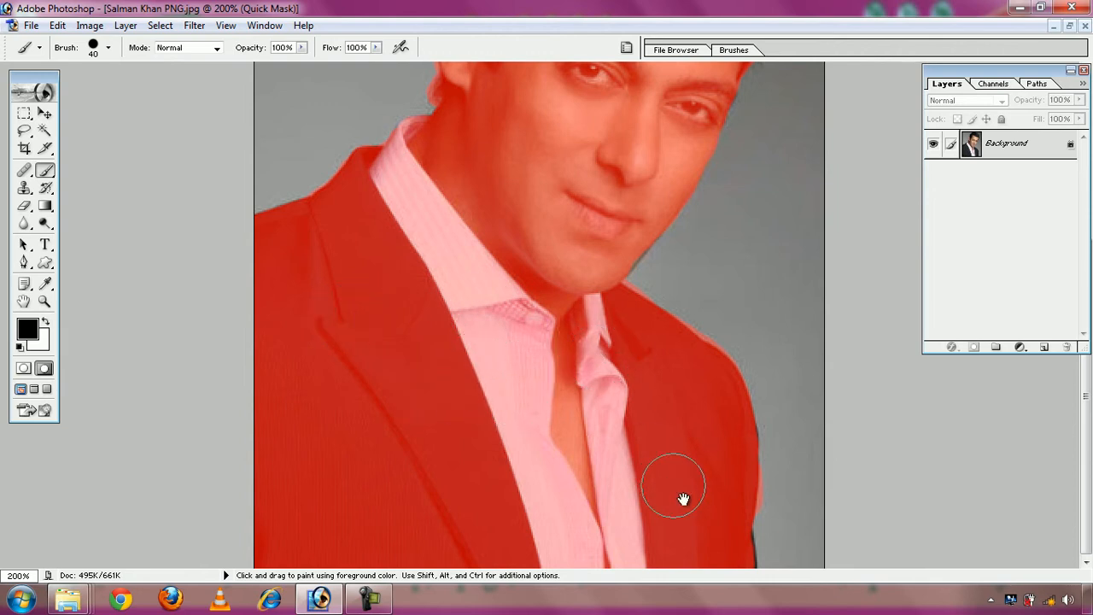
- Clean up the mask along the right shoulder and sleeve with a 10 px brush, erasing spill with white and restoring black as foreground
{"action": "key", "text": "bracketleft"}
{"action": "key", "text": "bracketleft"}
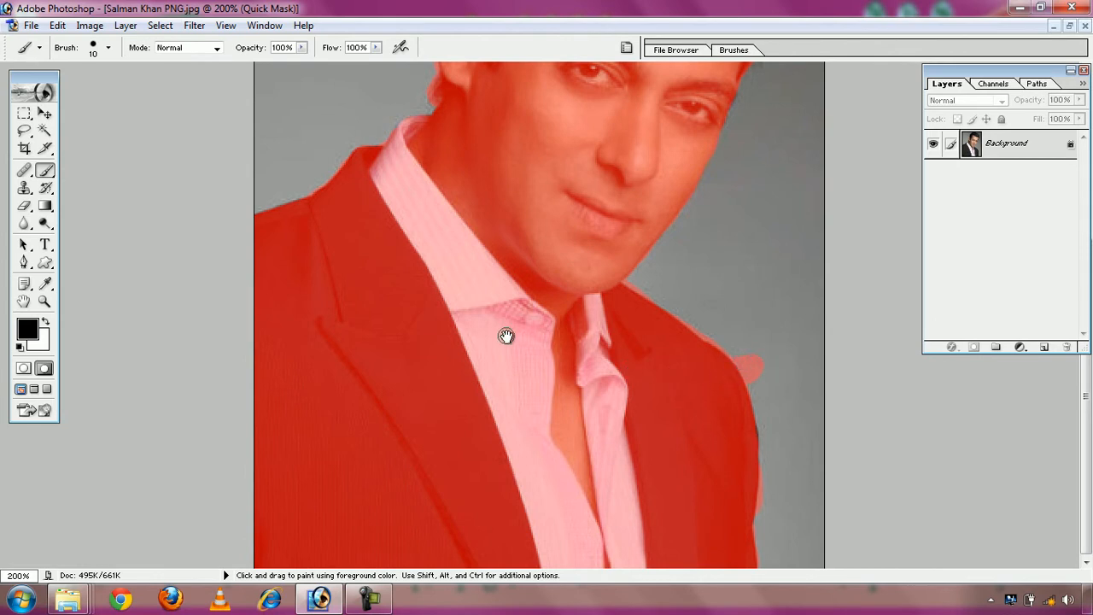
{"action": "left_click", "coordinate": [46, 323]}
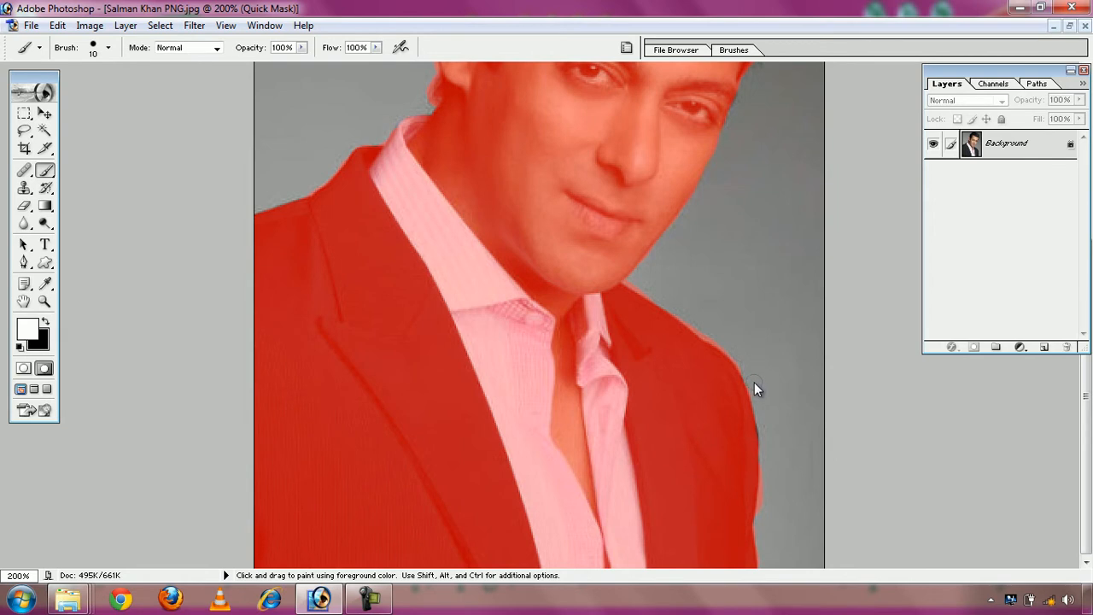
{"action": "left_click", "coordinate": [47, 323]}
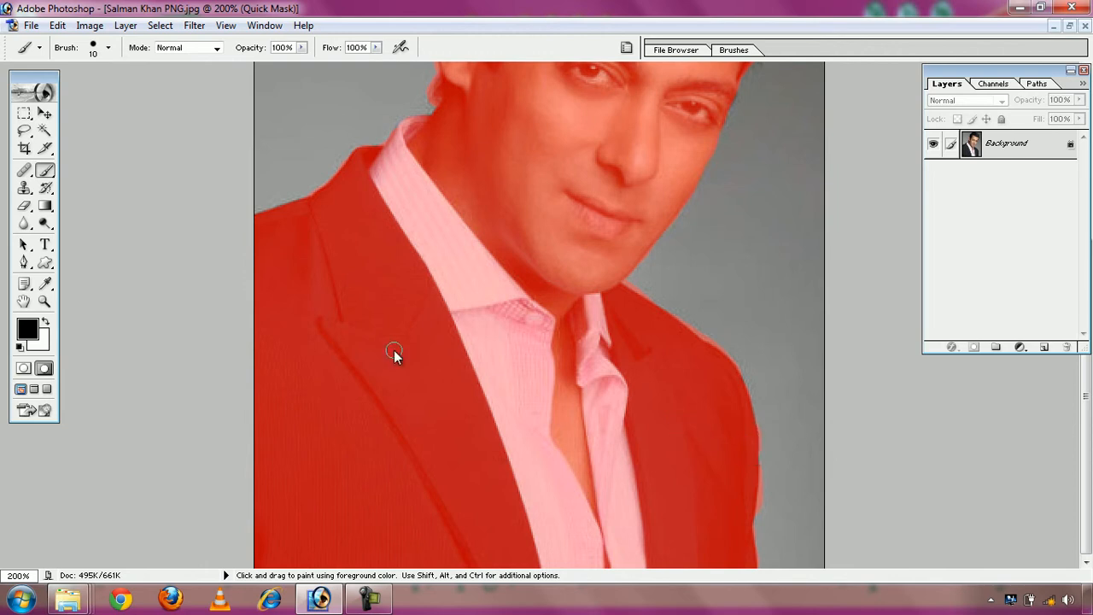
{"action": "left_click", "coordinate": [47, 324]}
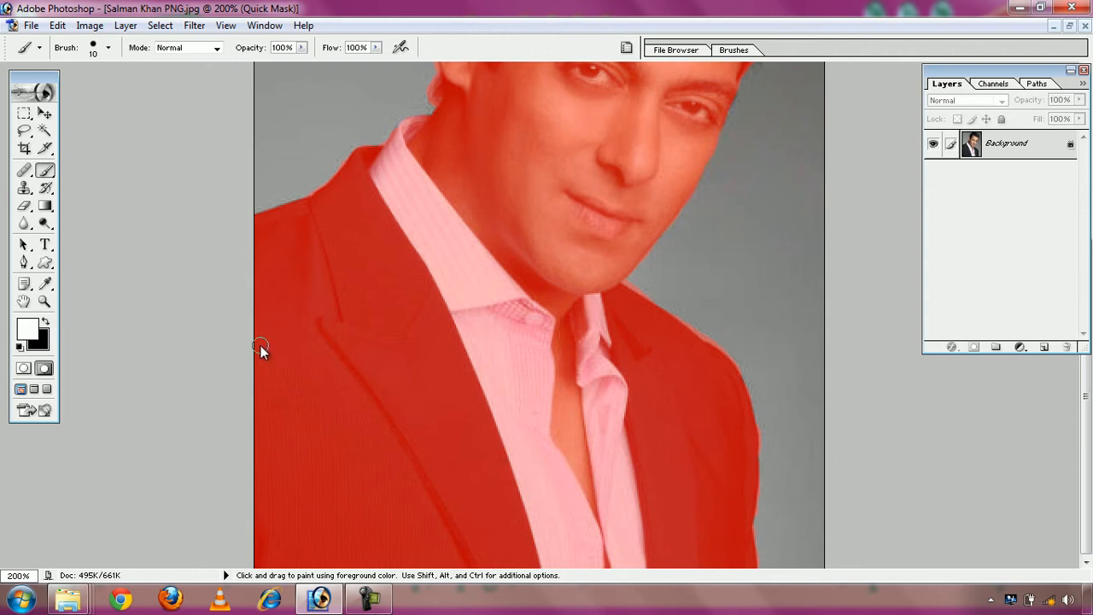
{"action": "left_click", "coordinate": [46, 324]}
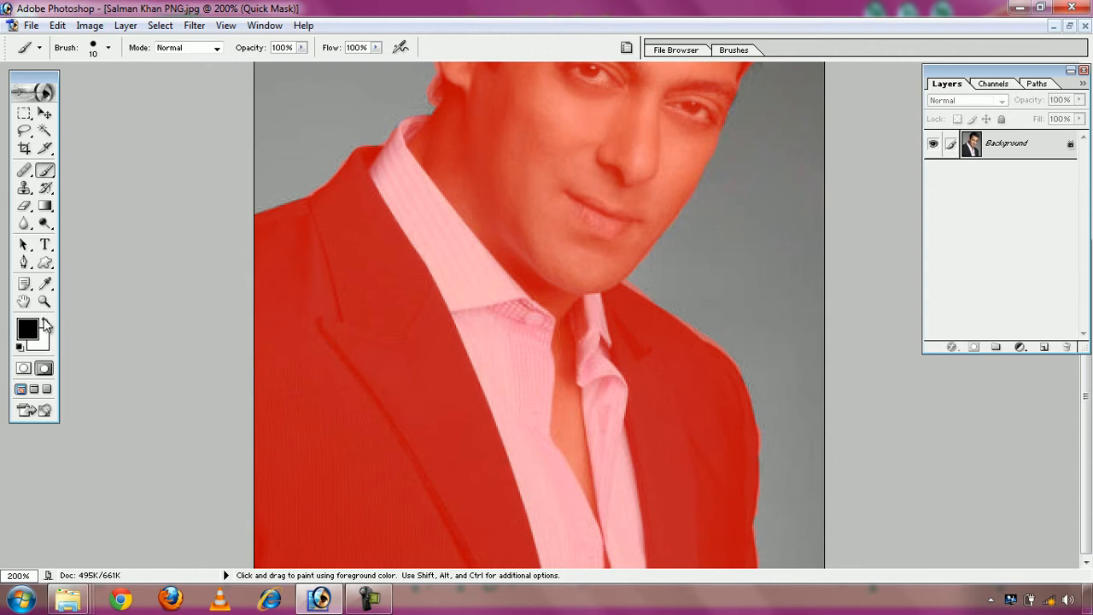
- Leave Quick Mask mode to turn the mask into a selection and fit the whole image on screen
{"action": "left_click", "coordinate": [23, 369]}
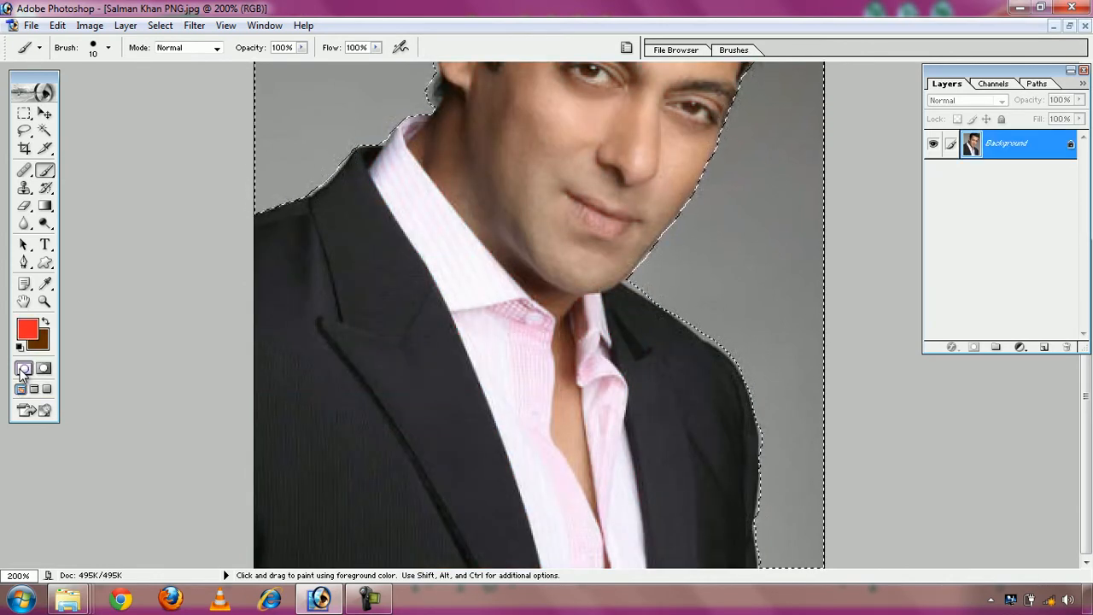
{"action": "left_click", "coordinate": [44, 301]}
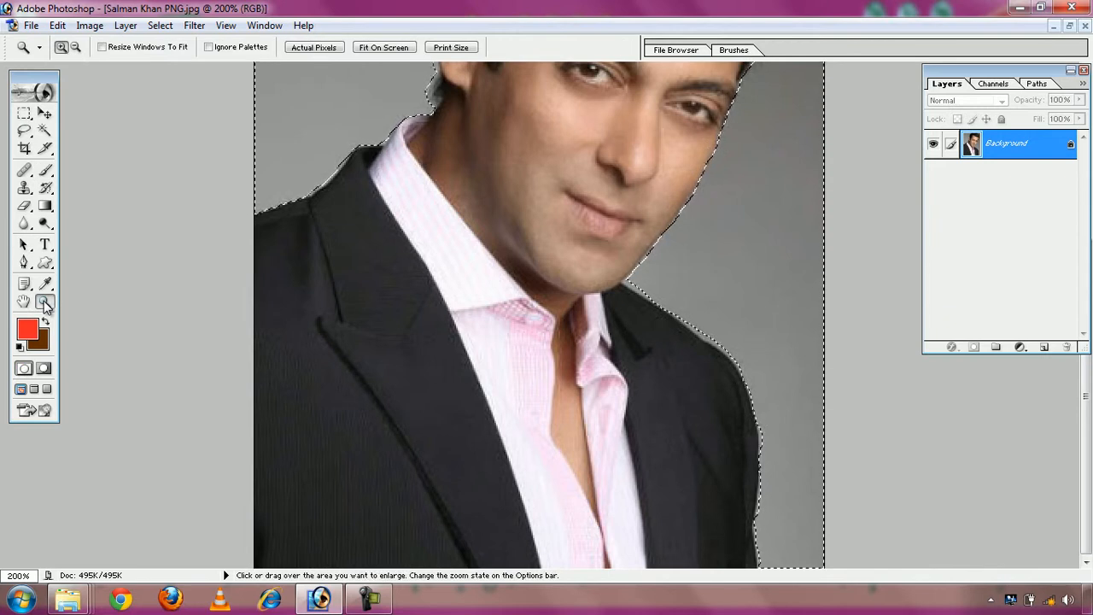
{"action": "left_click", "coordinate": [382, 49]}
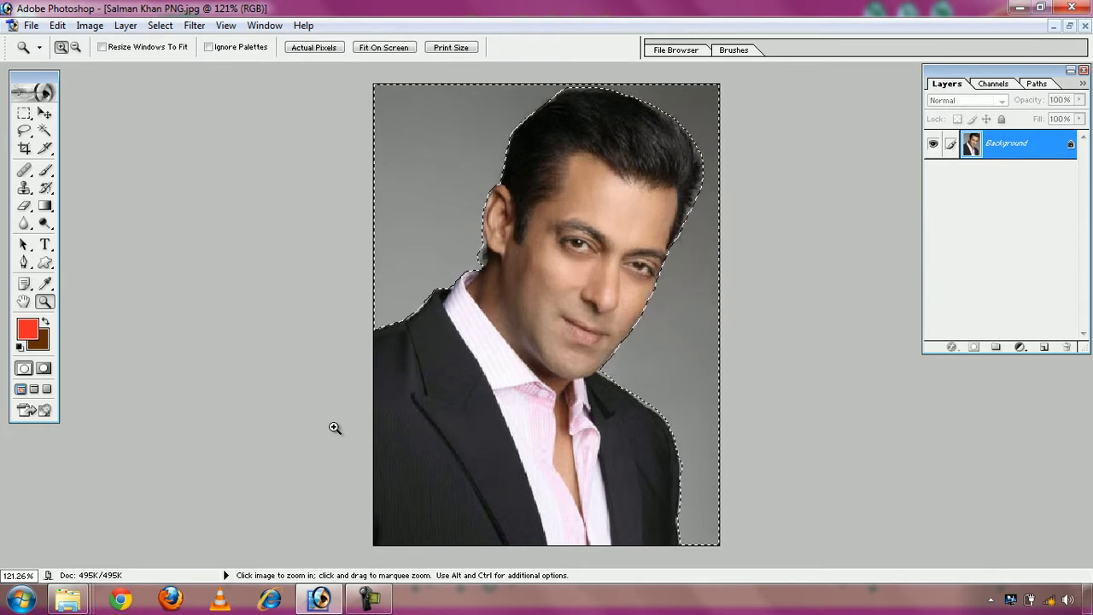
- Invert the selection so that it covers the man and copy the selected area
{"action": "key", "text": "ctrl"}
{"action": "key", "text": "shift"}
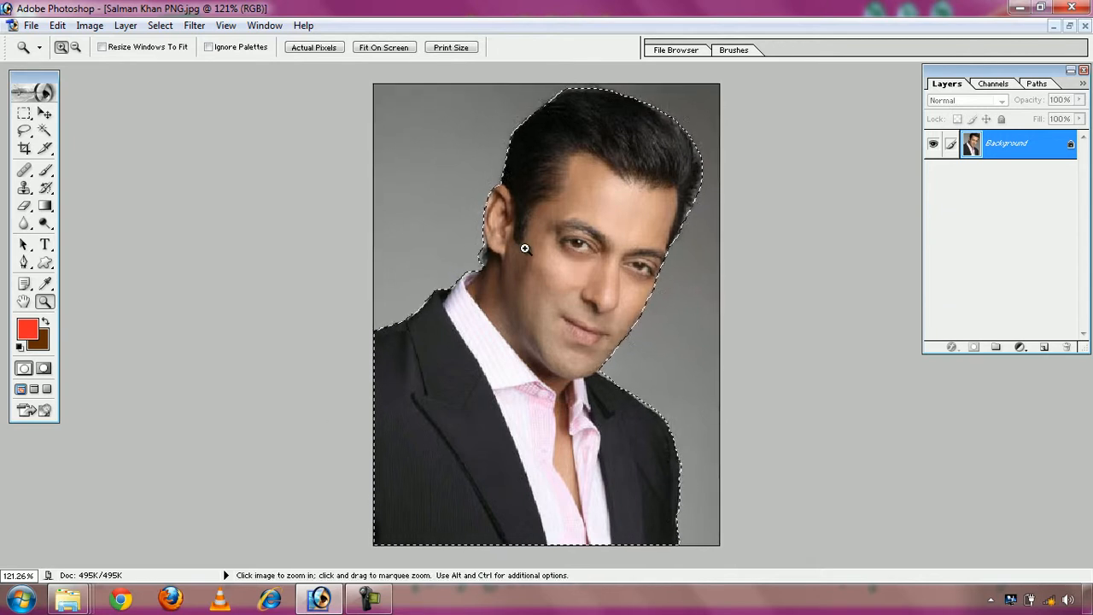
{"action": "left_click", "coordinate": [163, 26]}
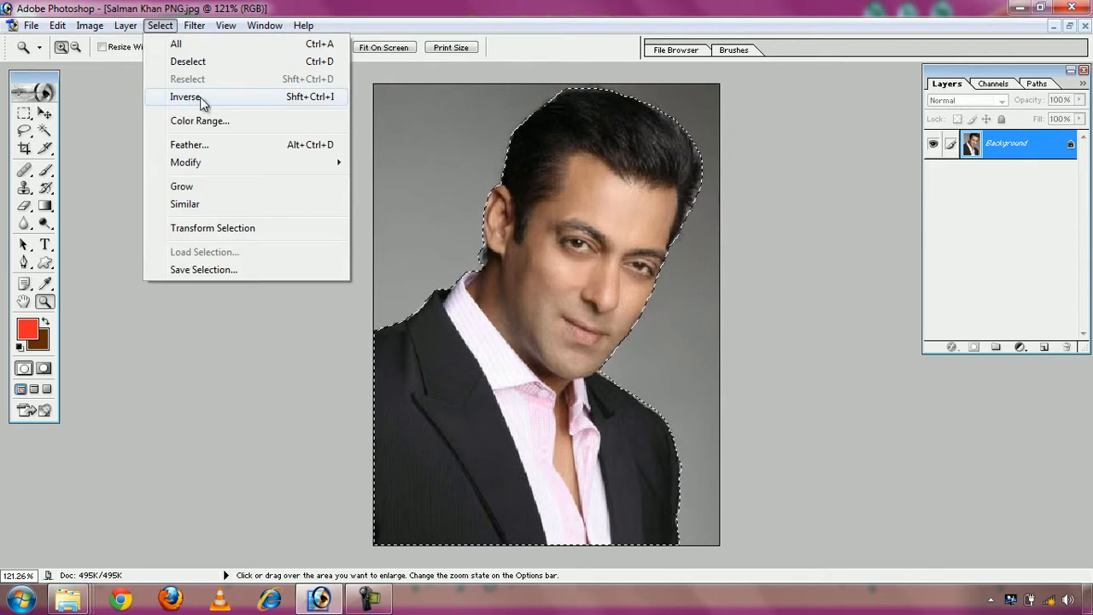
{"action": "left_click", "coordinate": [325, 12]}
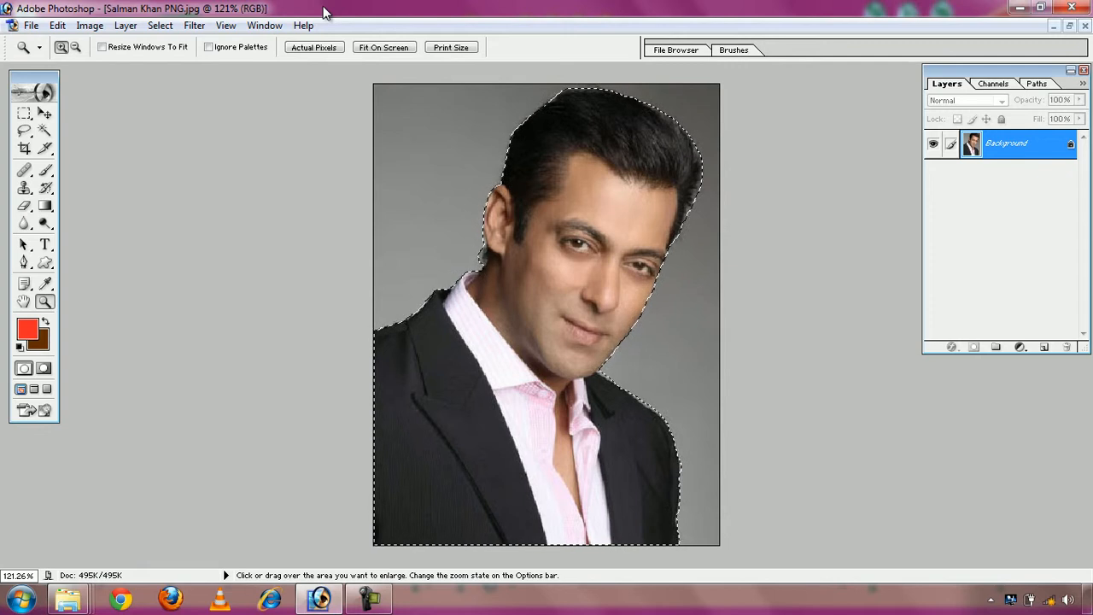
{"action": "left_click", "coordinate": [60, 26]}
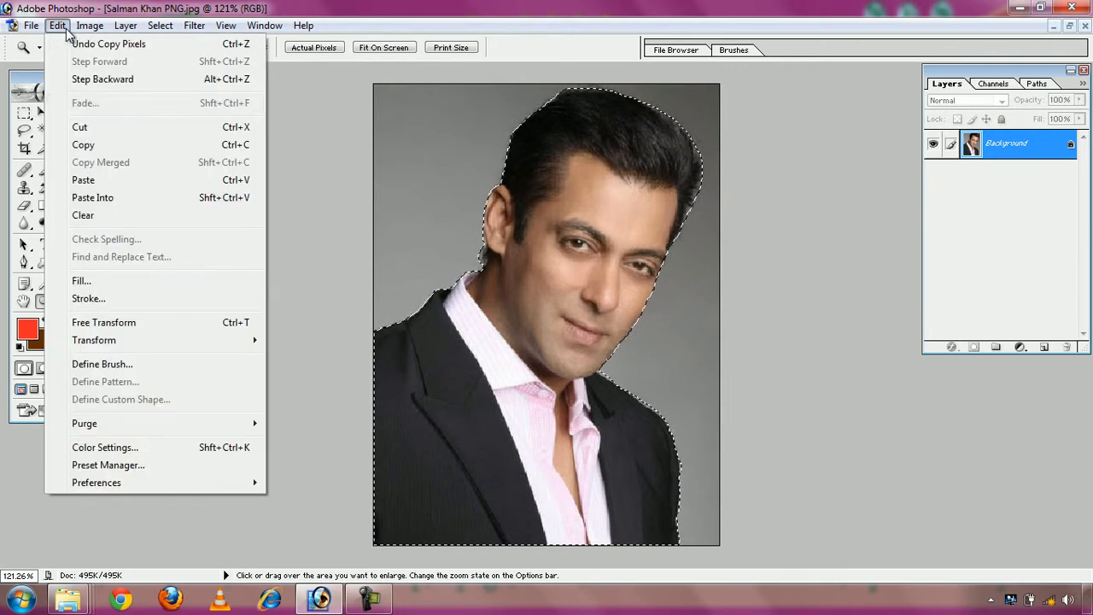
{"action": "left_click", "coordinate": [100, 144]}
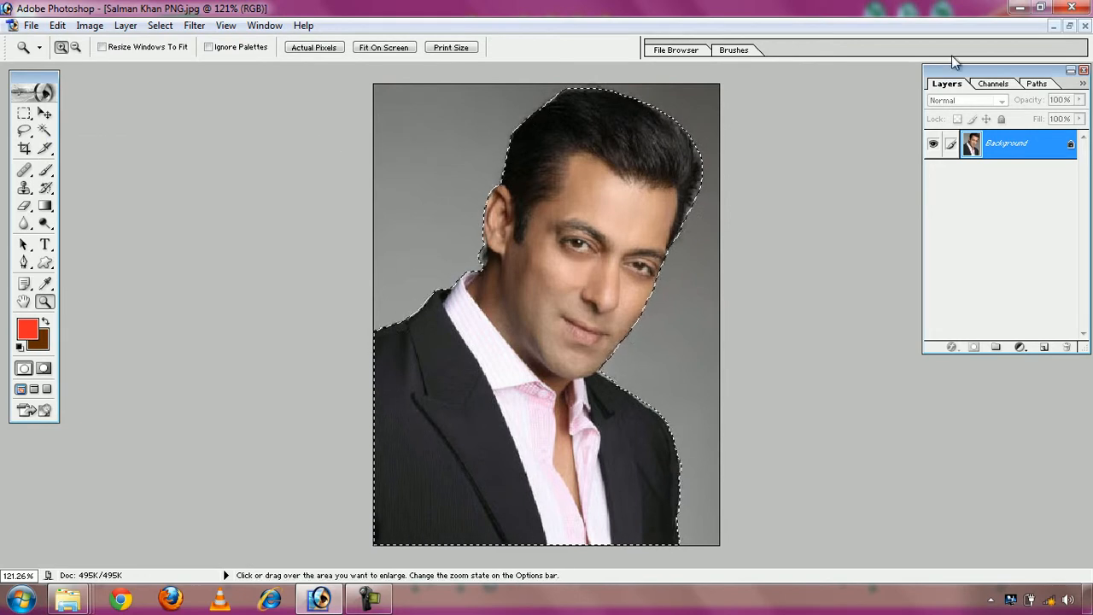
- Minimise the portrait image and browse to the 3D folder inside Pic > Wallpapers to find a background picture
{"action": "left_click", "coordinate": [1054, 26]}
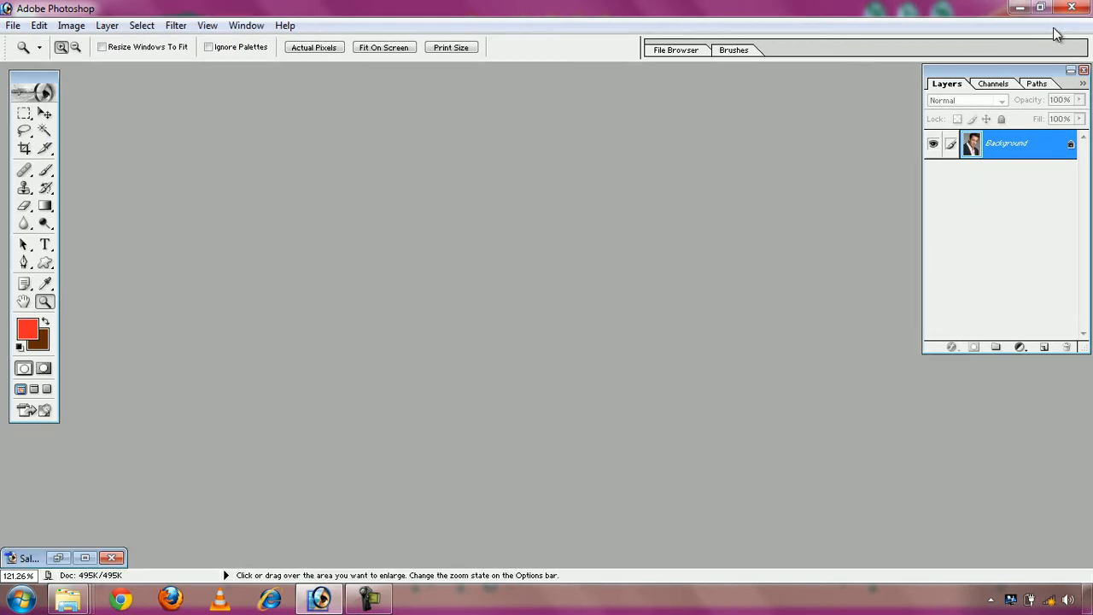
{"action": "double_click", "coordinate": [354, 291]}
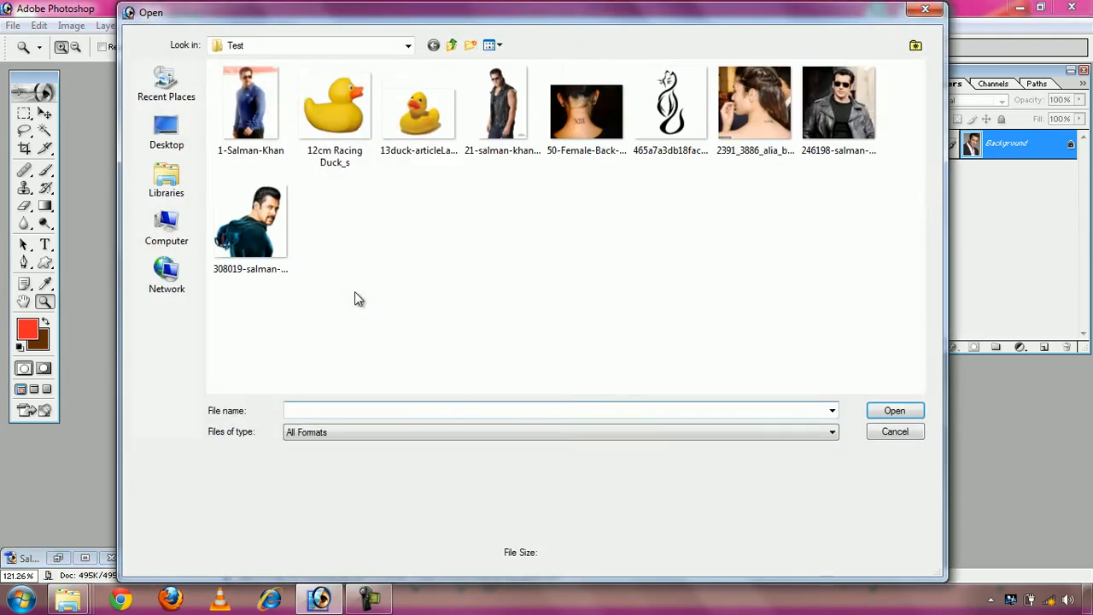
{"action": "left_click", "coordinate": [407, 46]}
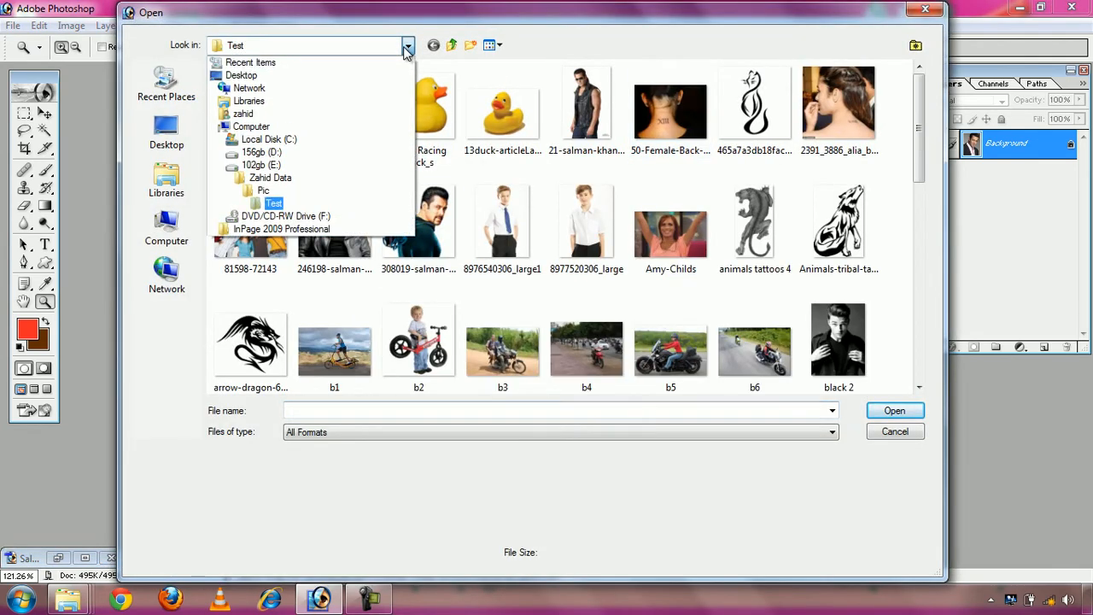
{"action": "left_click", "coordinate": [286, 178]}
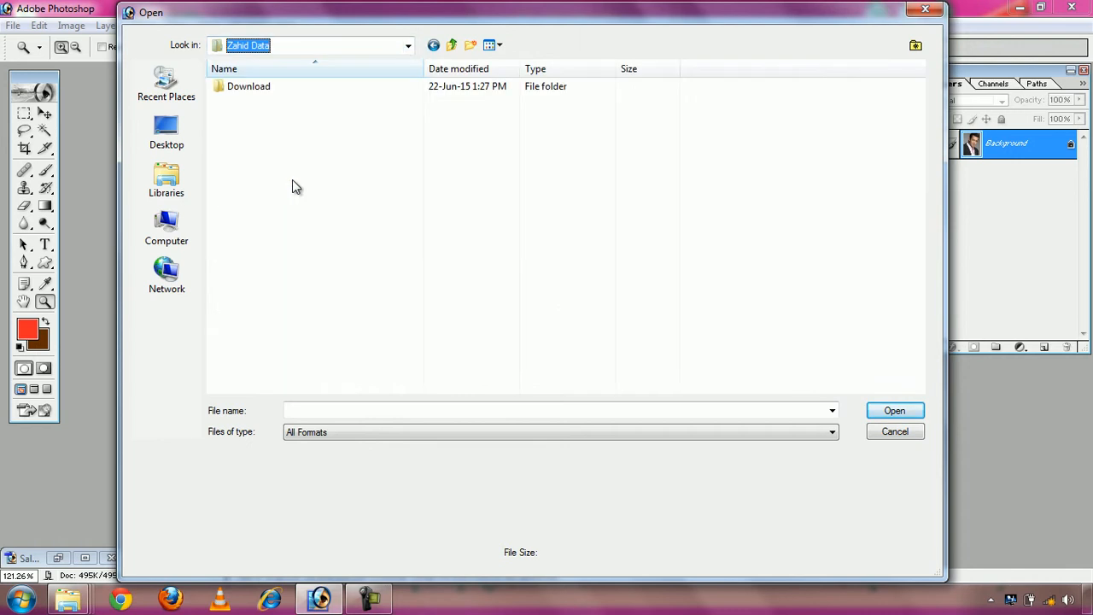
{"action": "double_click", "coordinate": [243, 162]}
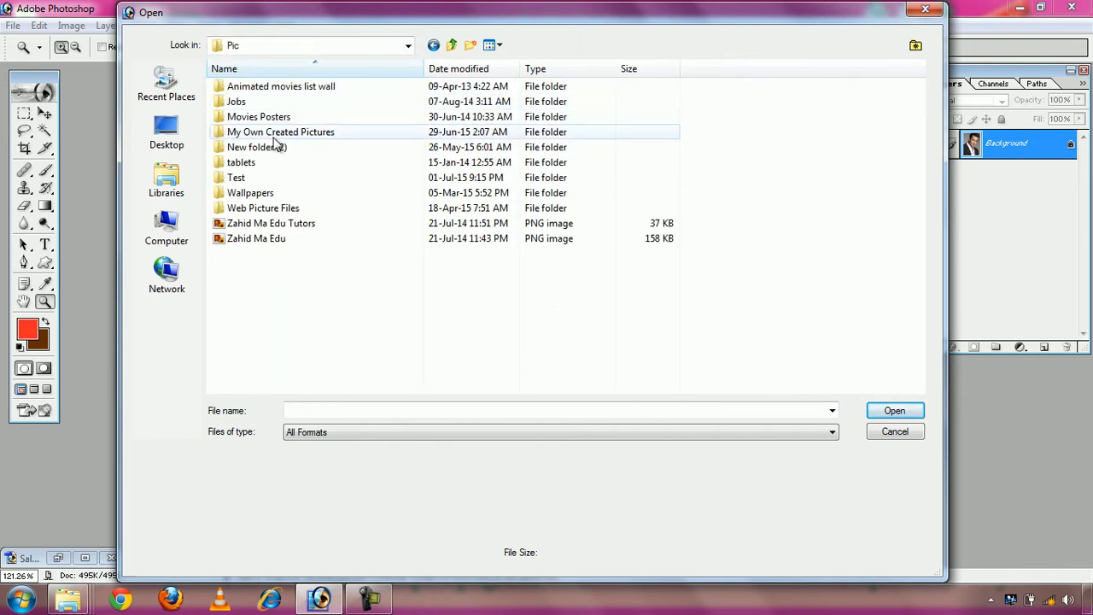
{"action": "double_click", "coordinate": [244, 195]}
{"action": "double_click", "coordinate": [244, 107]}
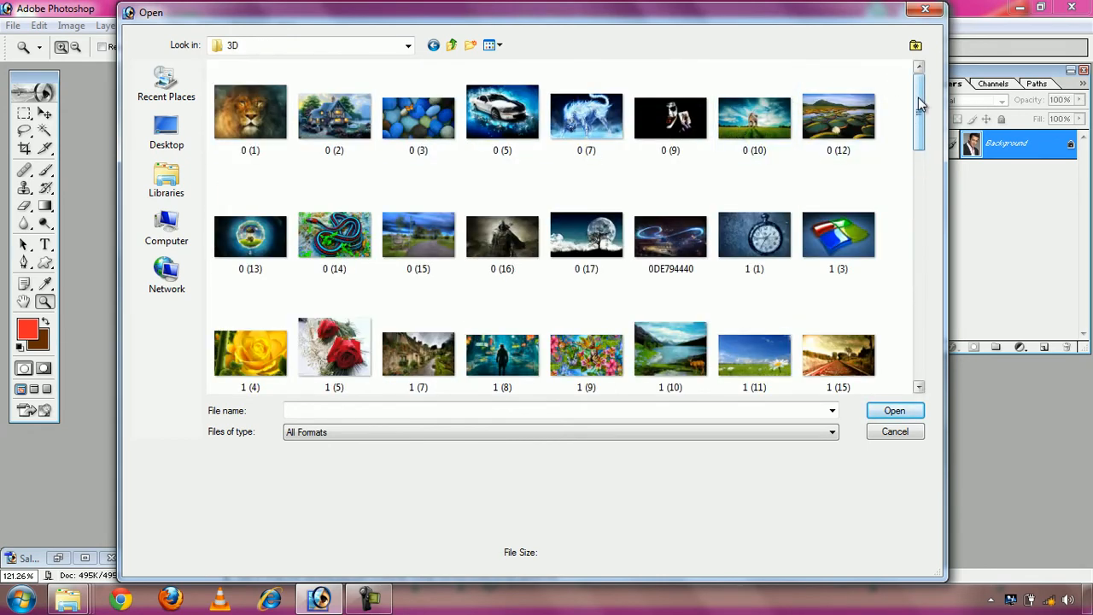
- Open Fall-wallpaper-1366x768-HD-wallpaper_2.jpg as the background image and maximise its window
{"action": "left_click_drag", "start_coordinate": [919, 103], "coordinate": [916, 357]}
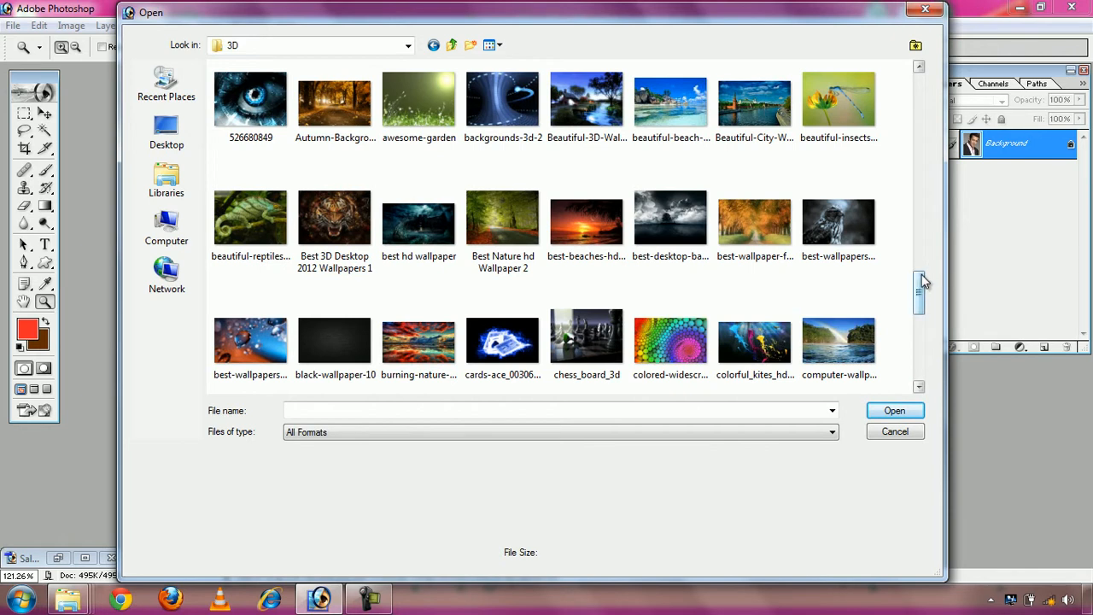
{"action": "left_click_drag", "start_coordinate": [921, 285], "coordinate": [921, 326]}
{"action": "double_click", "coordinate": [843, 175]}
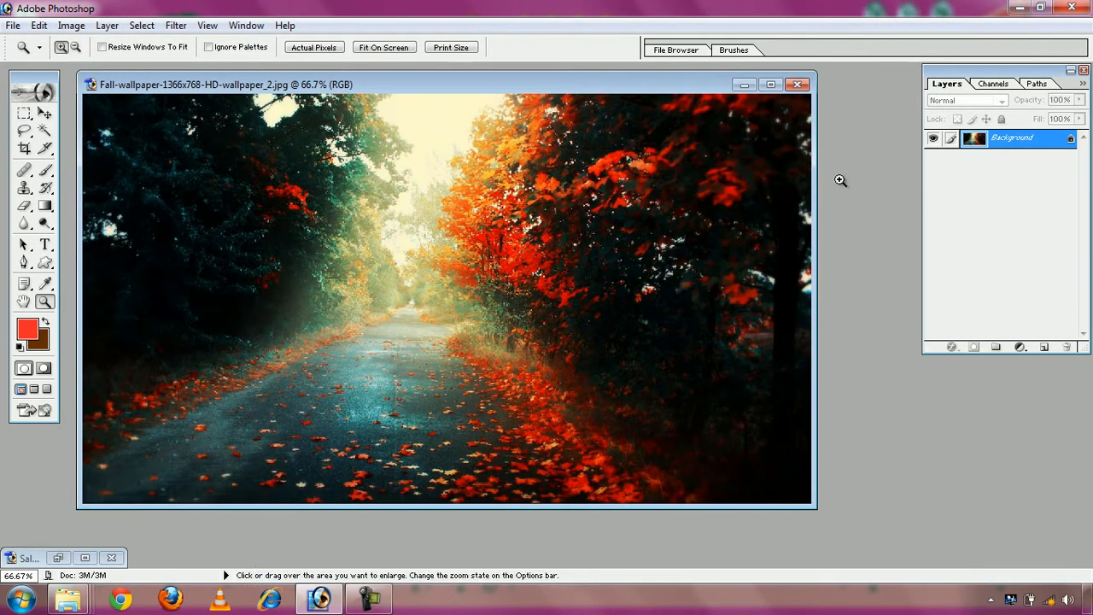
{"action": "left_click", "coordinate": [774, 83]}
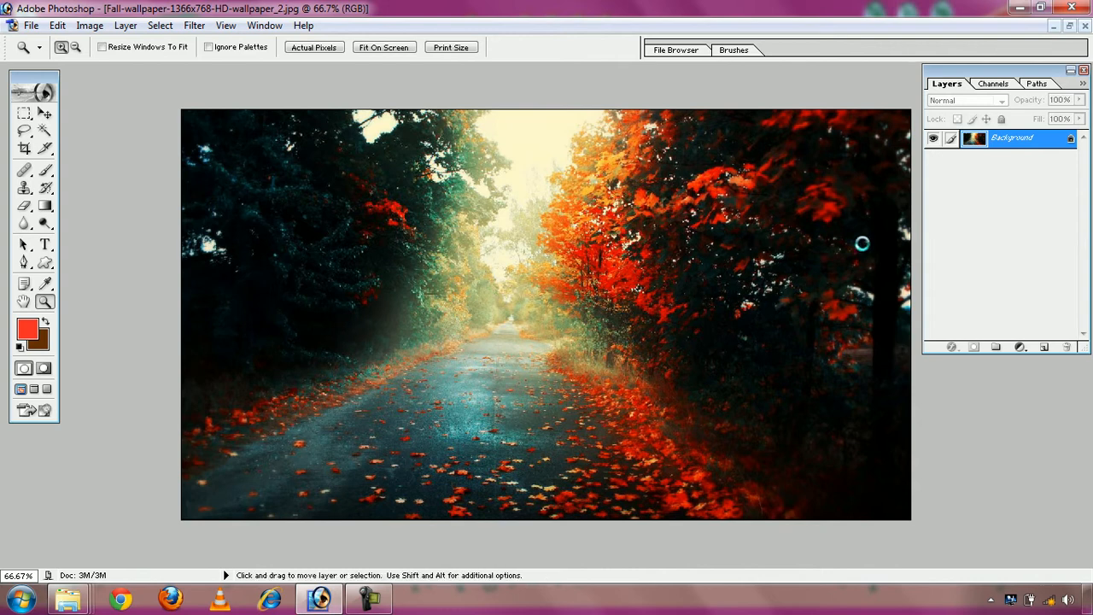
- Paste the copied man into the autumn road image and move him into its lower-left corner
{"action": "key", "text": "ctrl+v"}
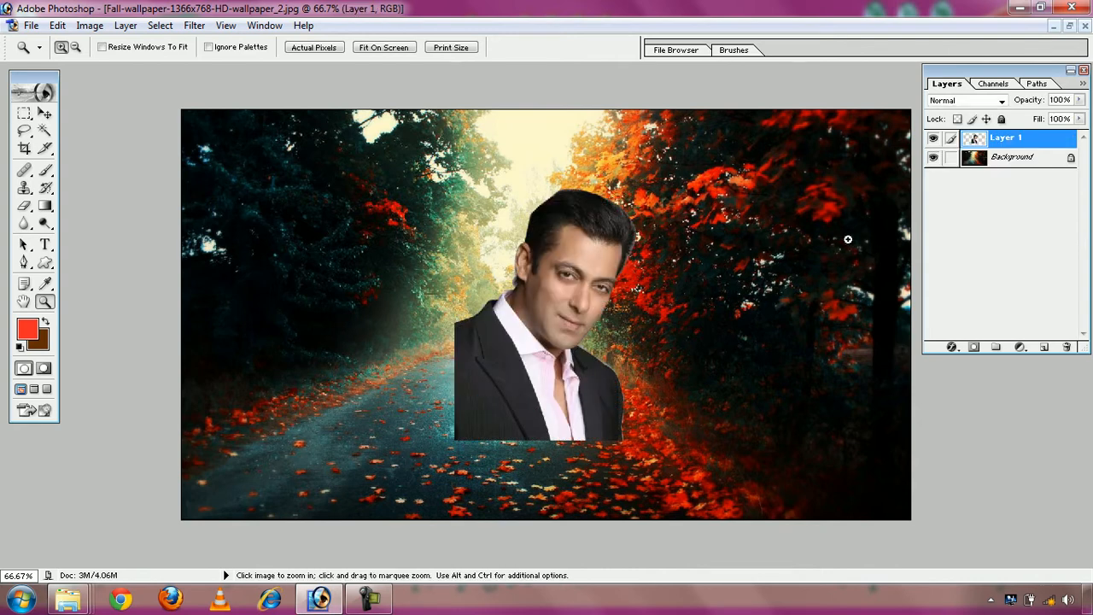
{"action": "left_click", "coordinate": [58, 25]}
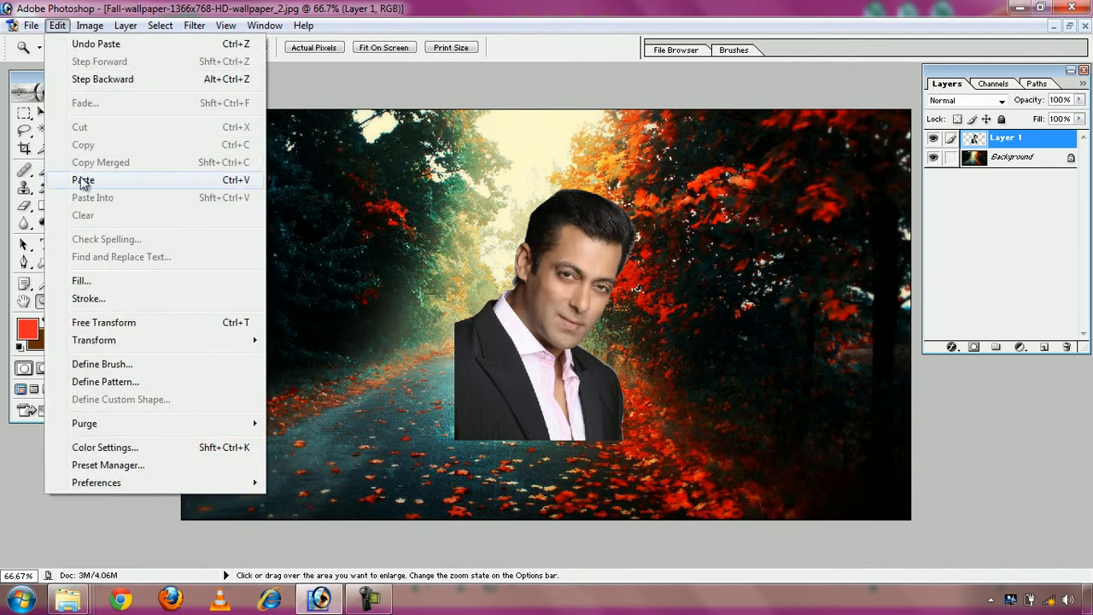
{"action": "left_click", "coordinate": [248, 15]}
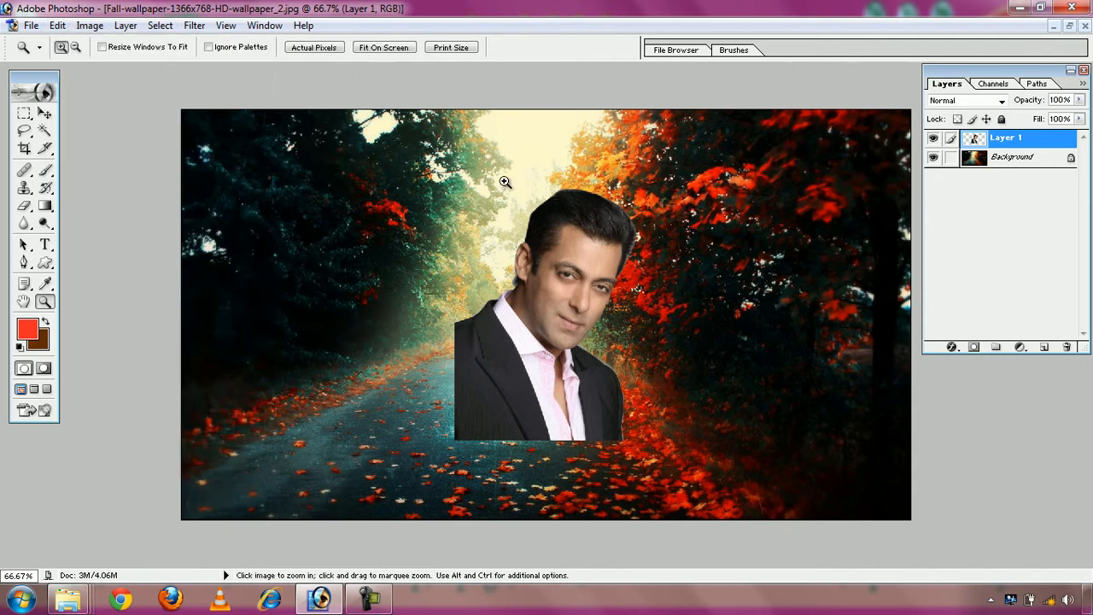
{"action": "left_click", "coordinate": [45, 115]}
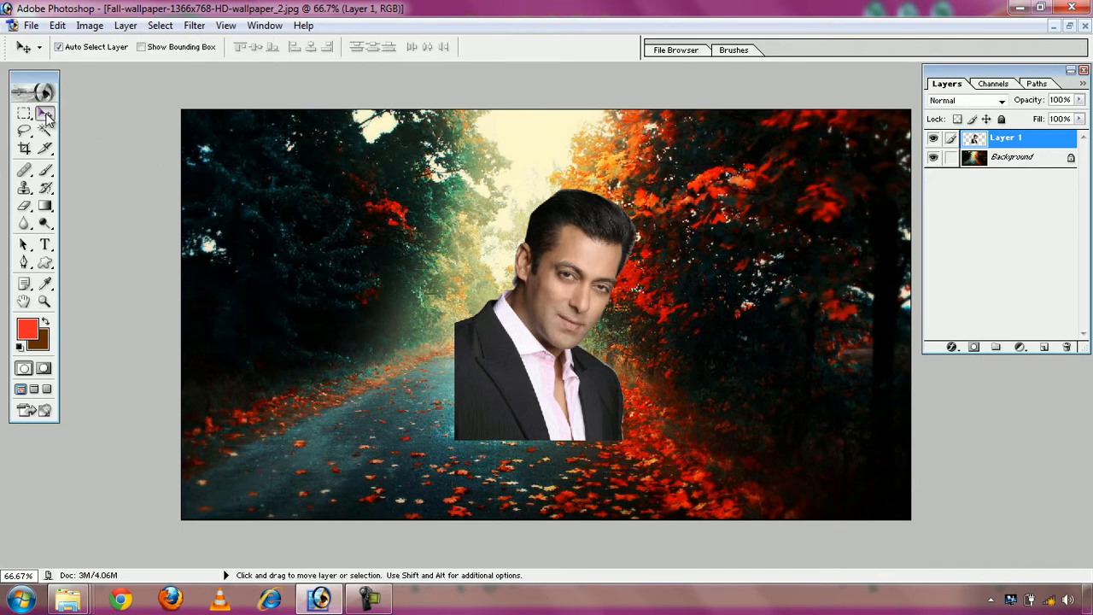
{"action": "left_click_drag", "start_coordinate": [543, 332], "coordinate": [257, 404]}
{"action": "left_click_drag", "start_coordinate": [257, 403], "coordinate": [270, 405]}
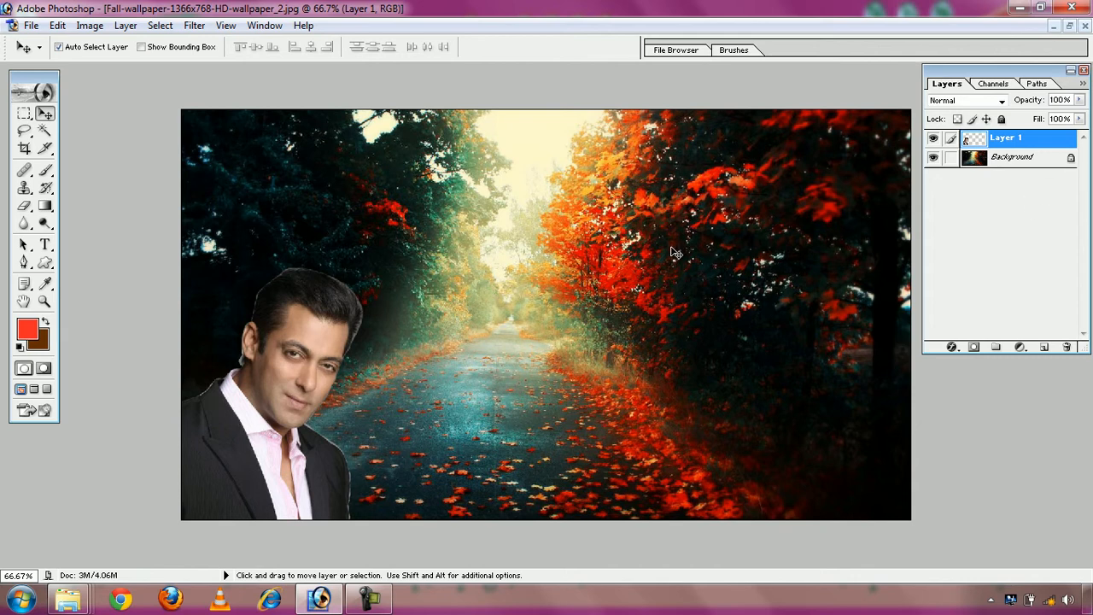
- Load the man's outline from Layer 1 as a selection, invert and feather it by 2 pixels, and deselect
{"action": "left_click", "coordinate": [45, 301]}
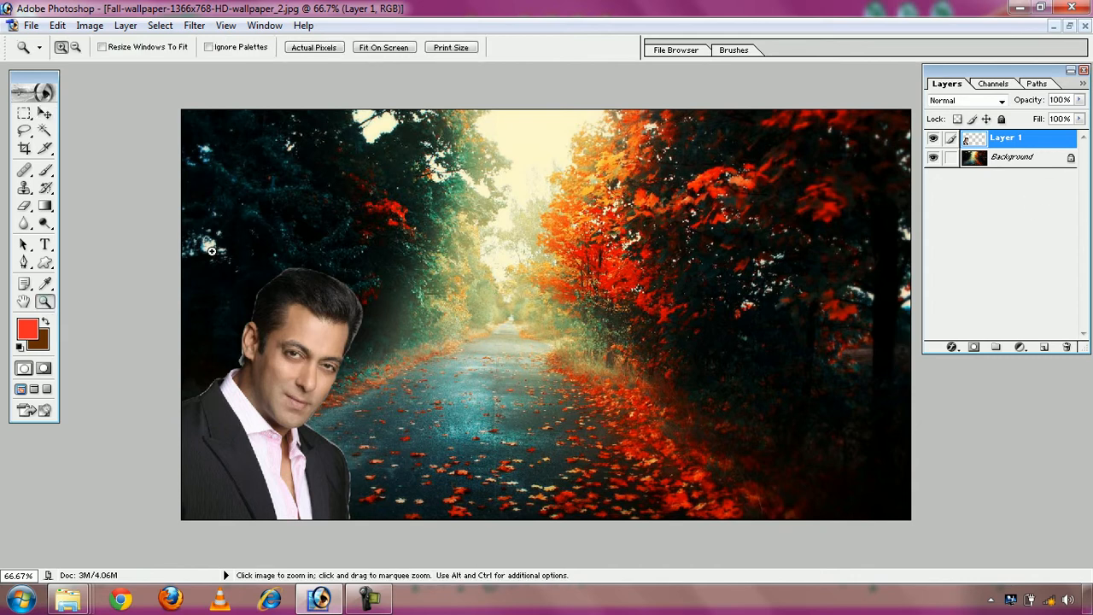
{"action": "left_click_drag", "start_coordinate": [182, 245], "coordinate": [381, 504]}
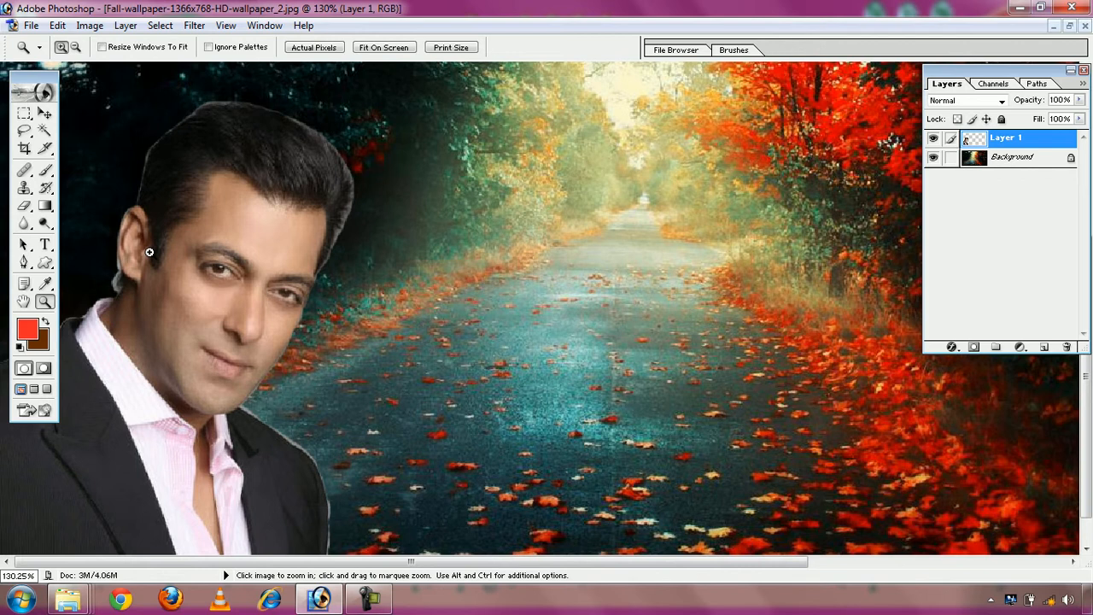
{"action": "left_click", "coordinate": [384, 48]}
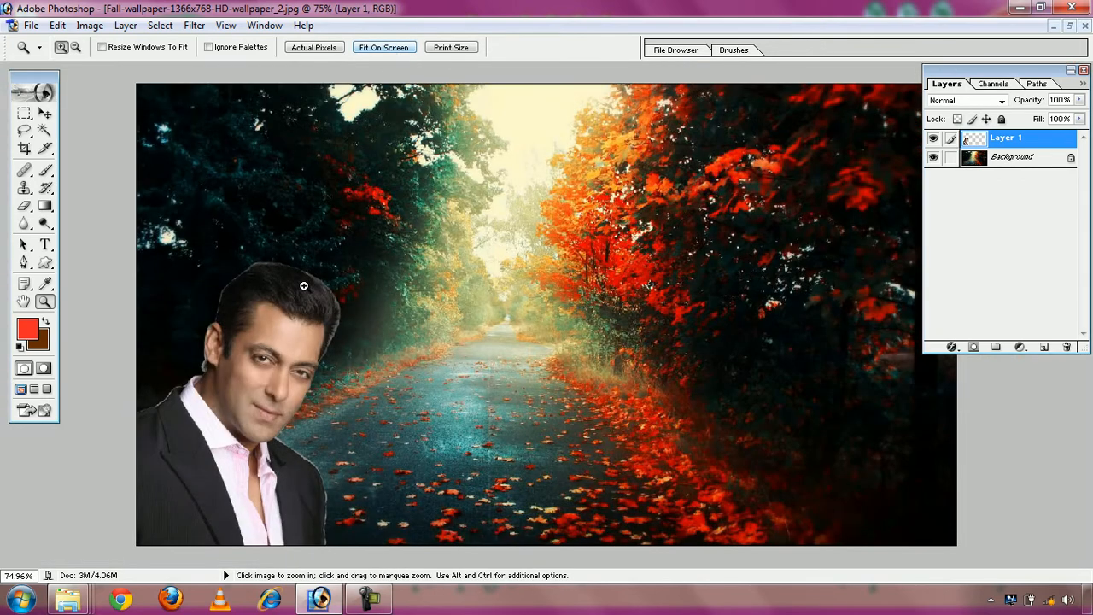
{"action": "key", "text": "ctrl"}
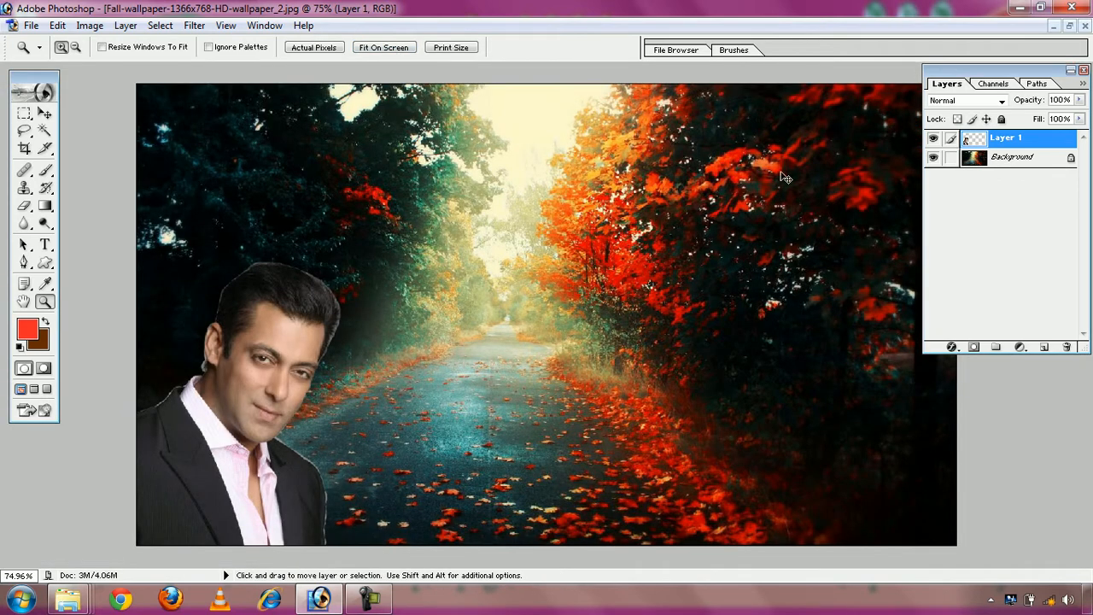
{"action": "left_click", "coordinate": [1014, 142], "text": "ctrl"}
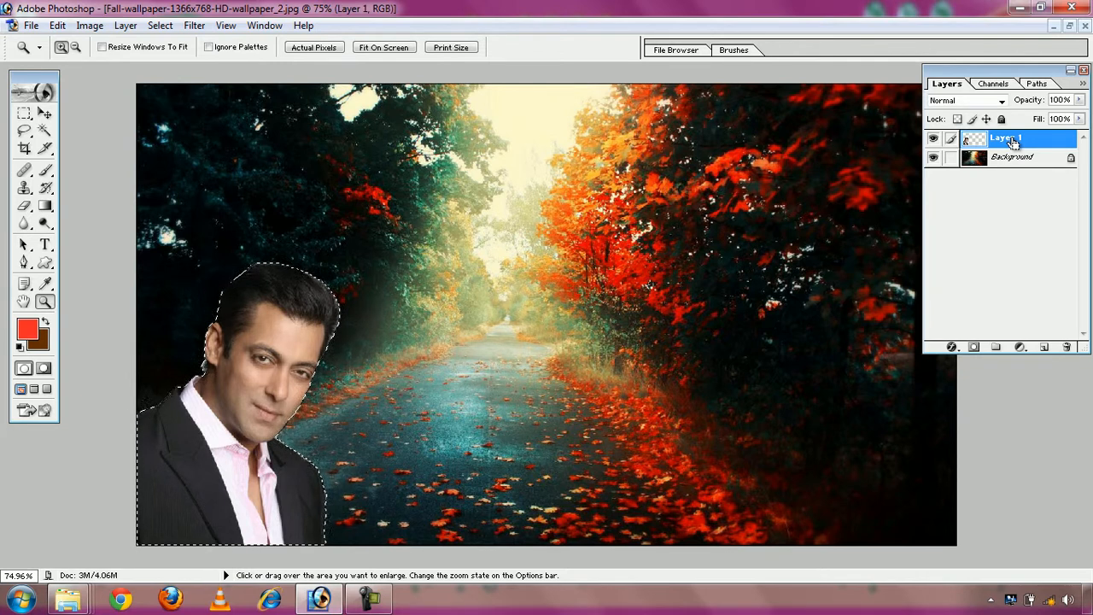
{"action": "key", "text": "ctrl+shift+i"}
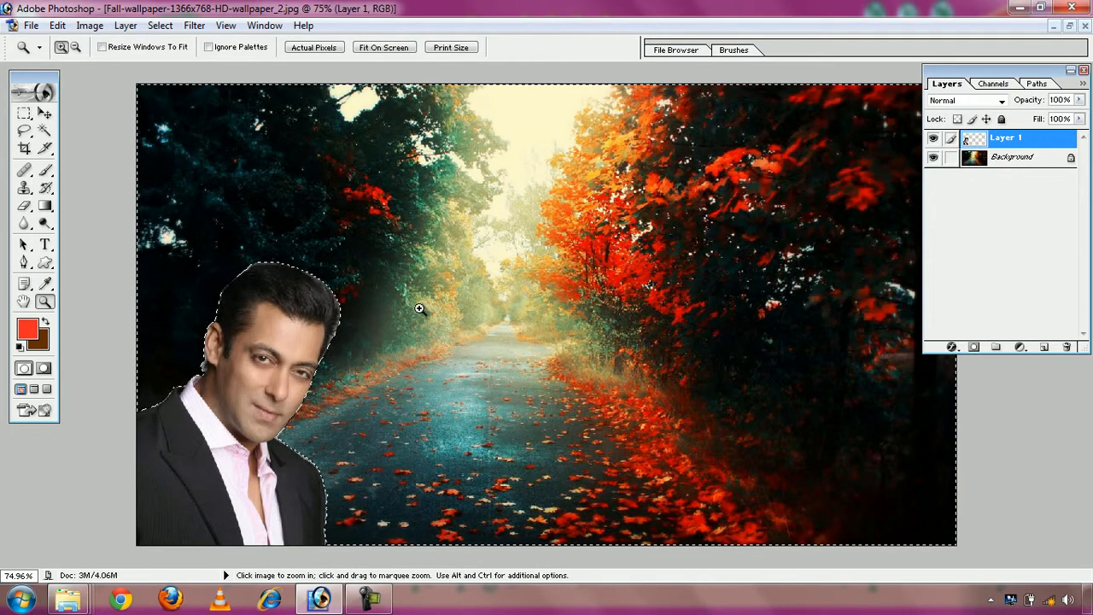
{"action": "left_click", "coordinate": [170, 27]}
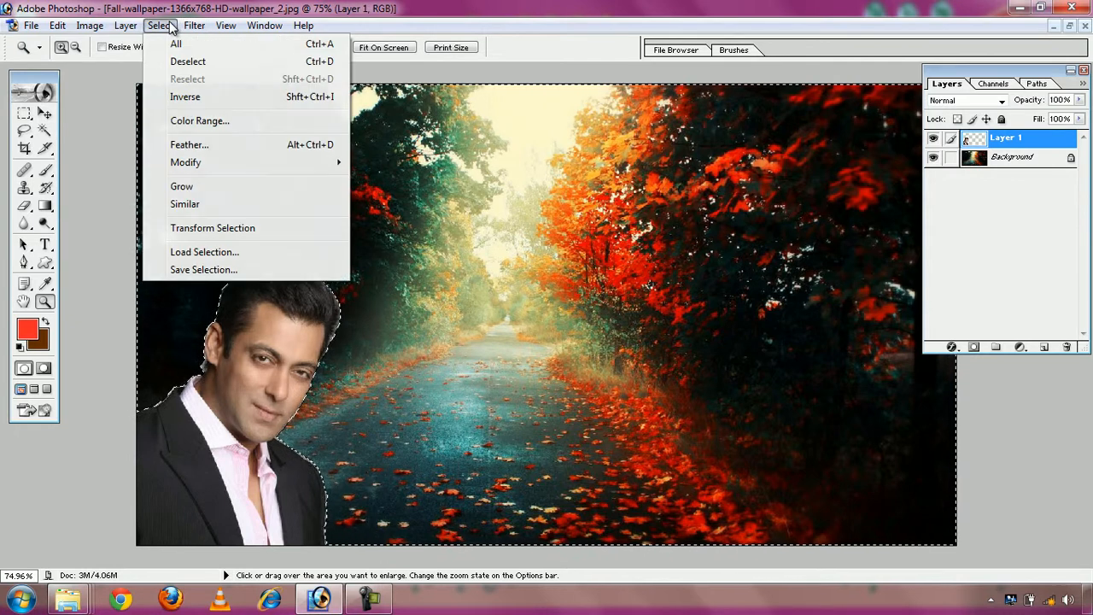
{"action": "left_click", "coordinate": [192, 142]}
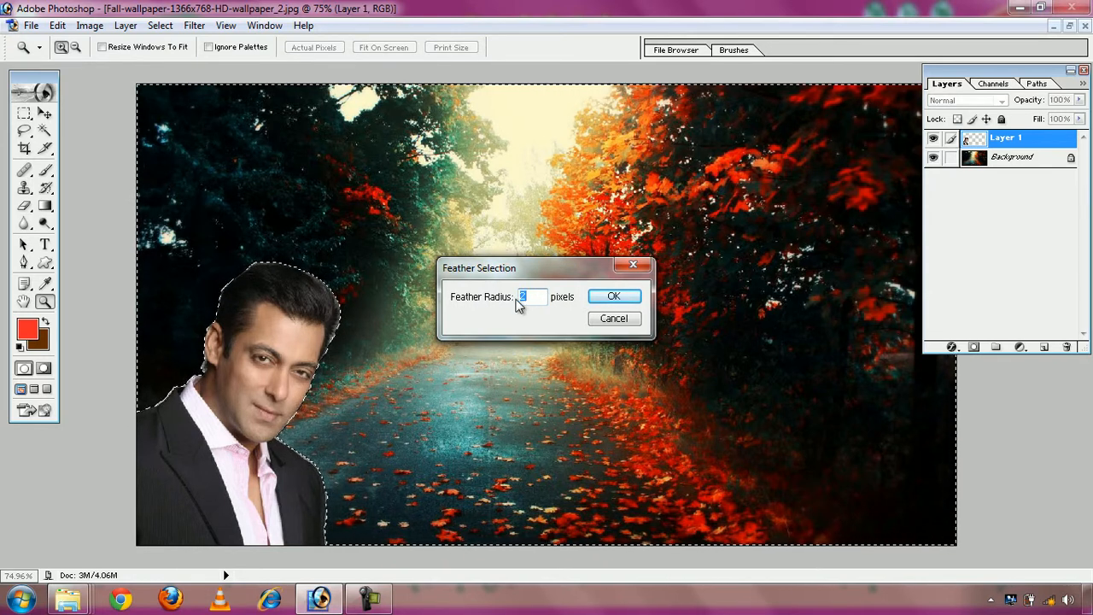
{"action": "left_click", "coordinate": [609, 297]}
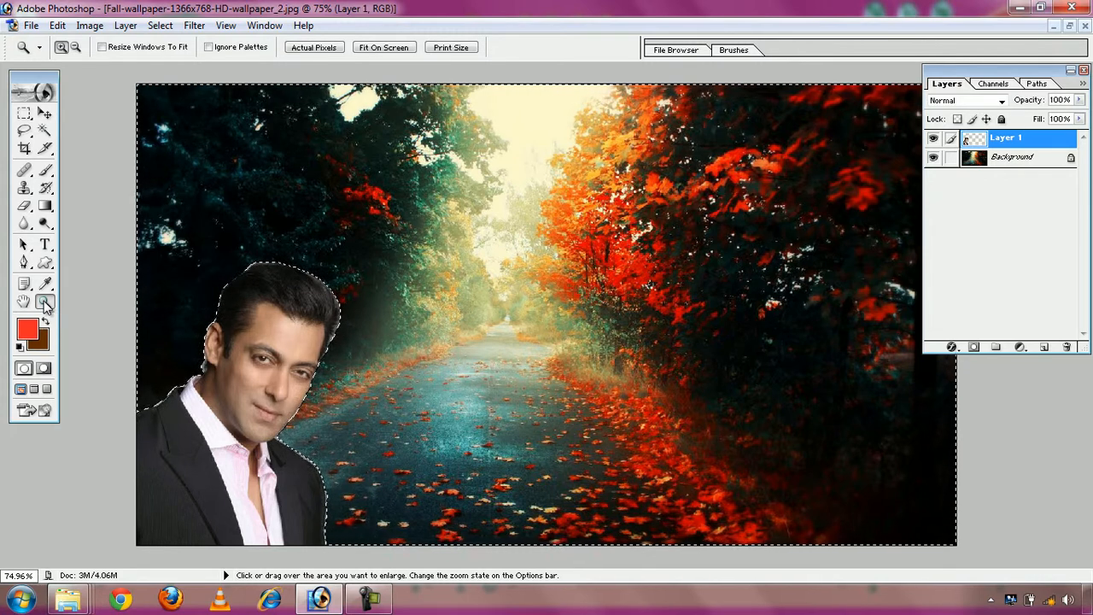
{"action": "key", "text": "ctrl+d"}
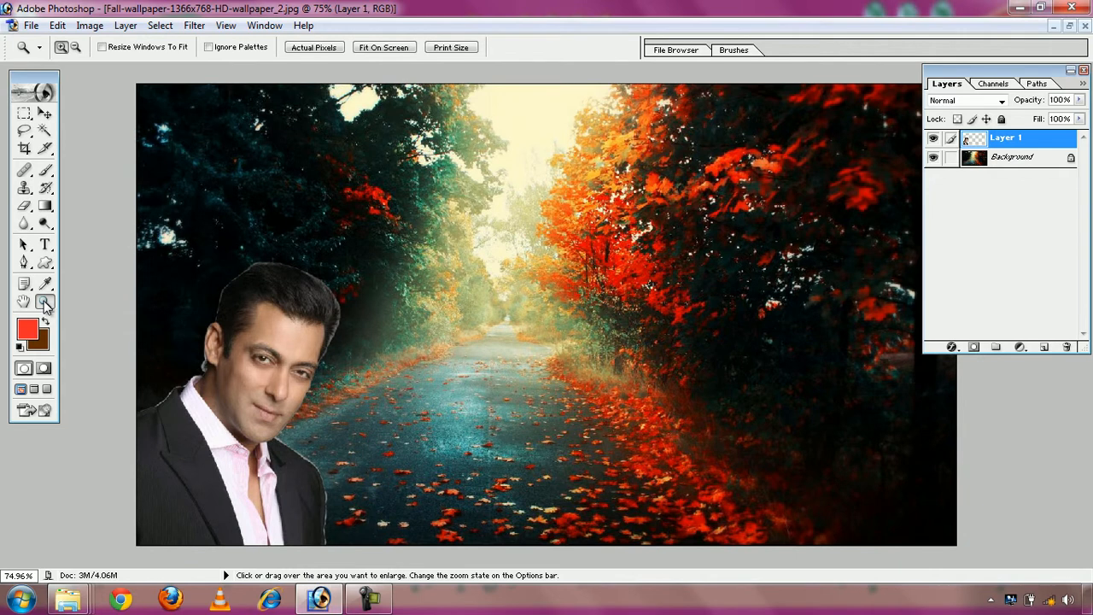
{"action": "left_click", "coordinate": [26, 225]}
{"action": "left_click", "coordinate": [27, 230]}
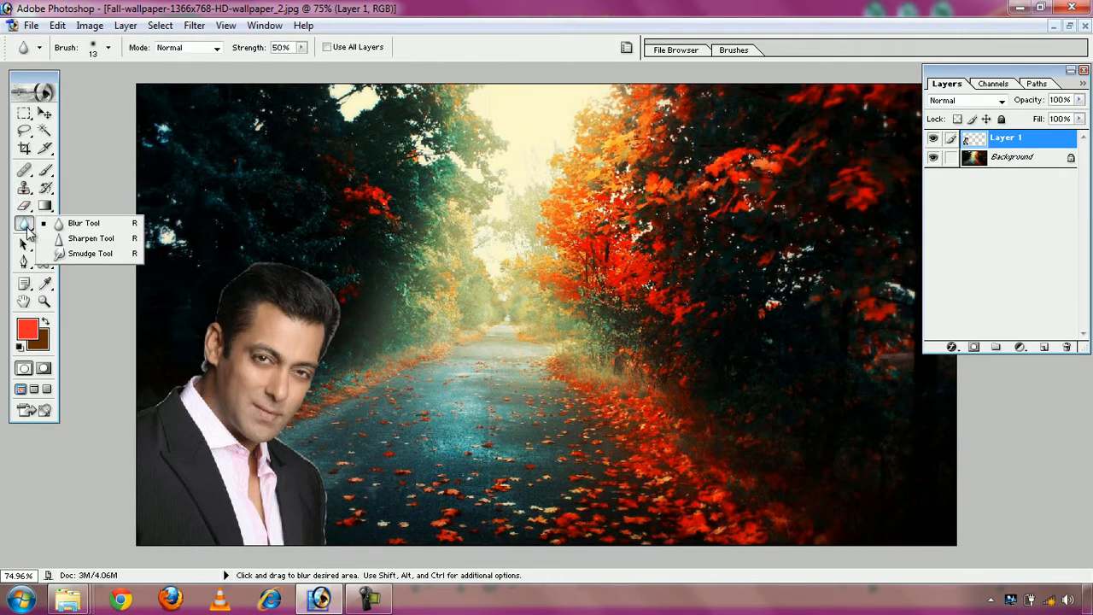
{"action": "left_click", "coordinate": [73, 254]}
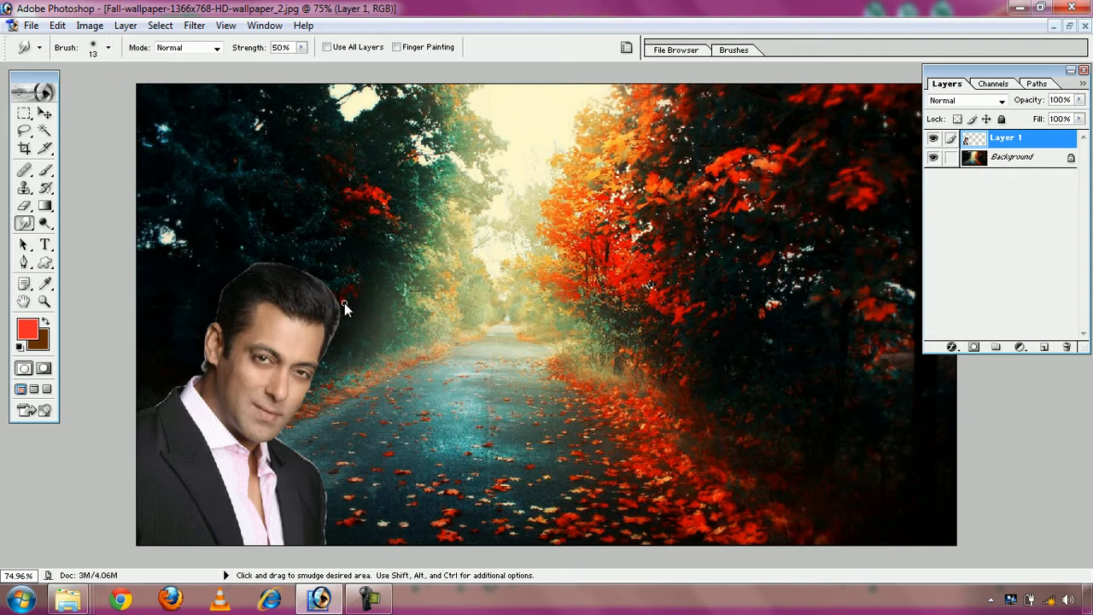
{"action": "left_click", "coordinate": [45, 302]}
{"action": "left_click_drag", "start_coordinate": [135, 207], "coordinate": [343, 552]}
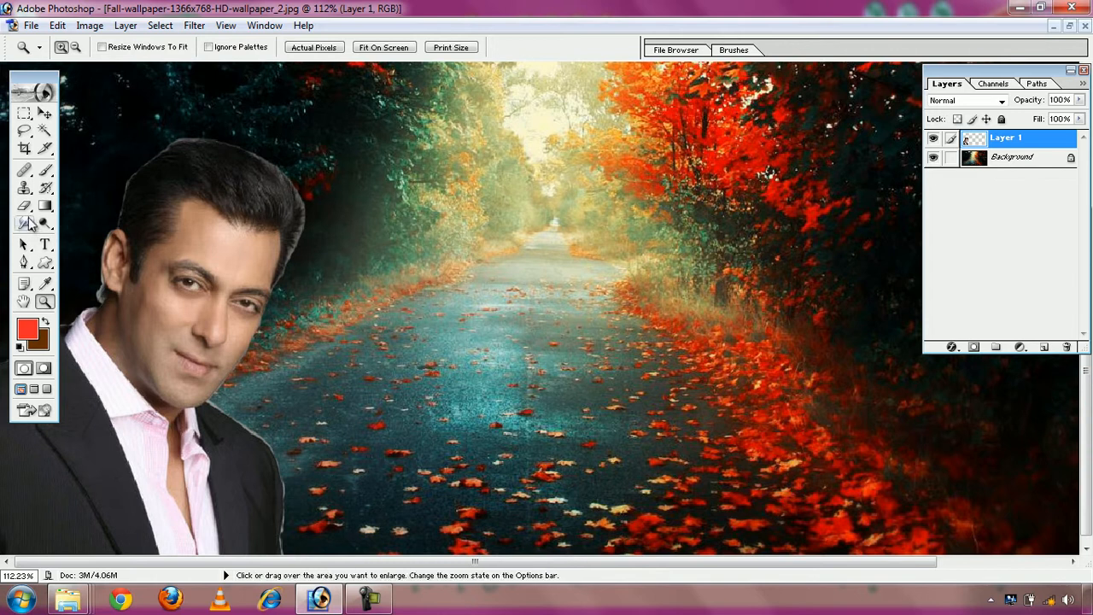
{"action": "left_click", "coordinate": [26, 224]}
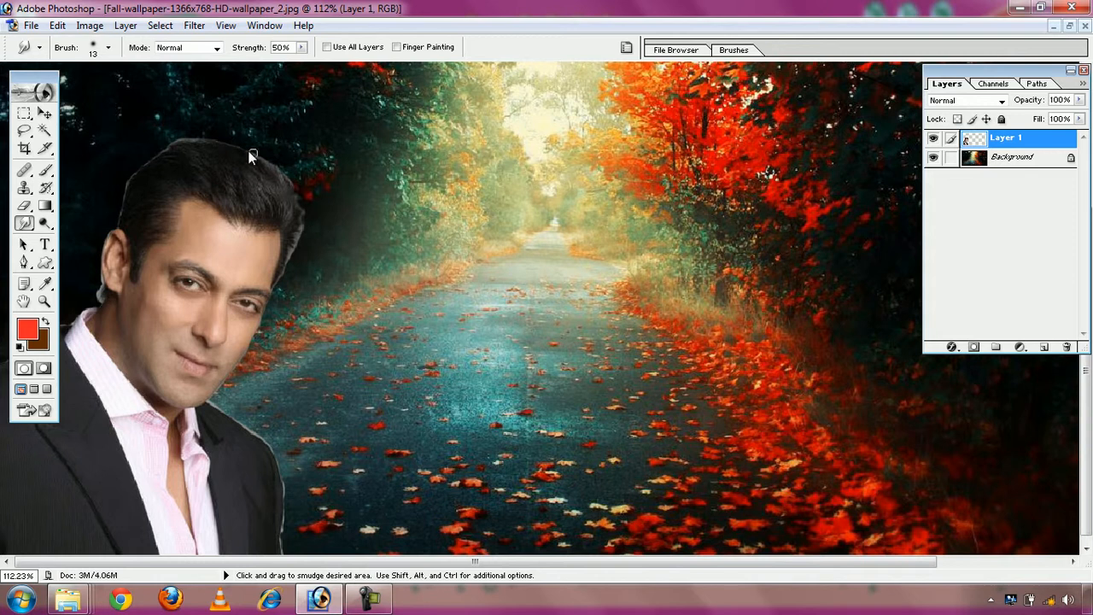
{"action": "left_click", "coordinate": [301, 47]}
{"action": "left_click", "coordinate": [301, 48]}
{"action": "key", "text": "ctrl+alt"}
{"action": "left_click", "coordinate": [45, 302]}
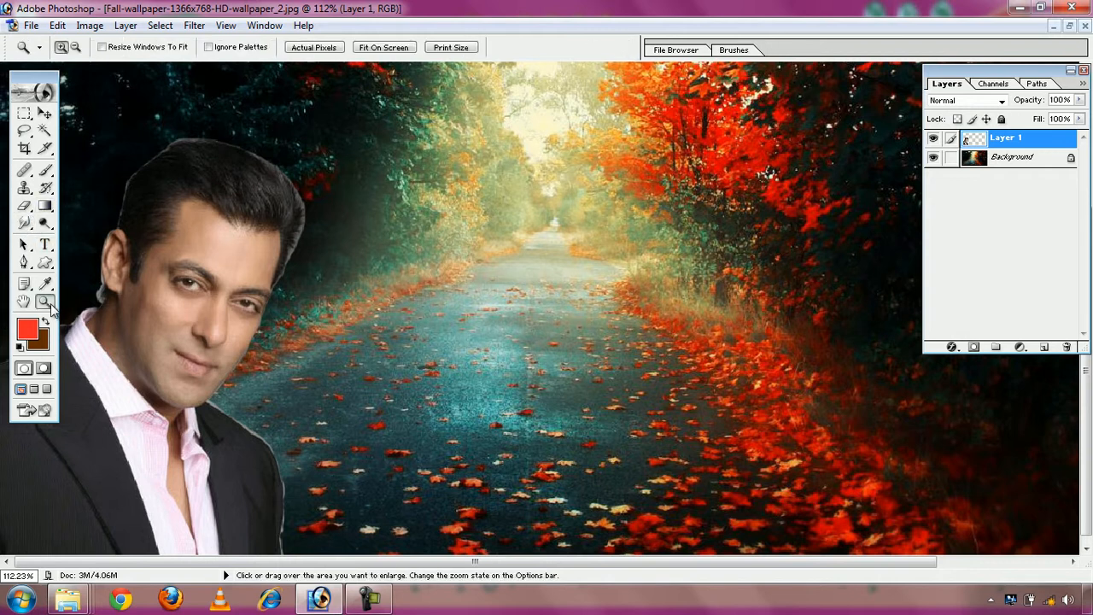
{"action": "left_click", "coordinate": [392, 50]}
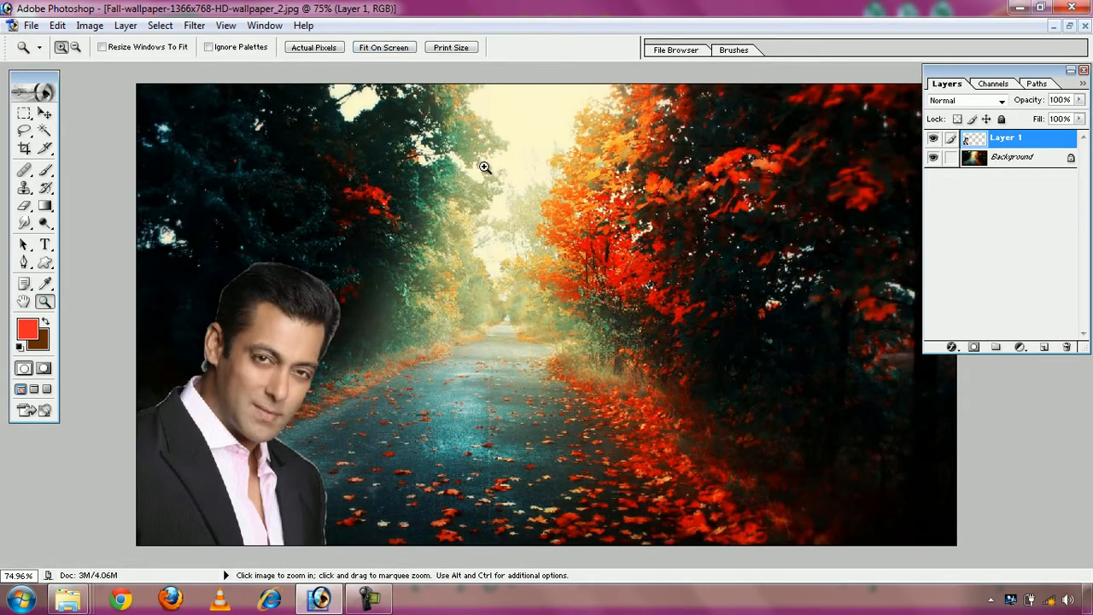
- Select everything around the man by loading and inverting Layer 1's outline, and feather the selection by 2 pixels
{"action": "left_click", "coordinate": [1001, 145], "text": "ctrl"}
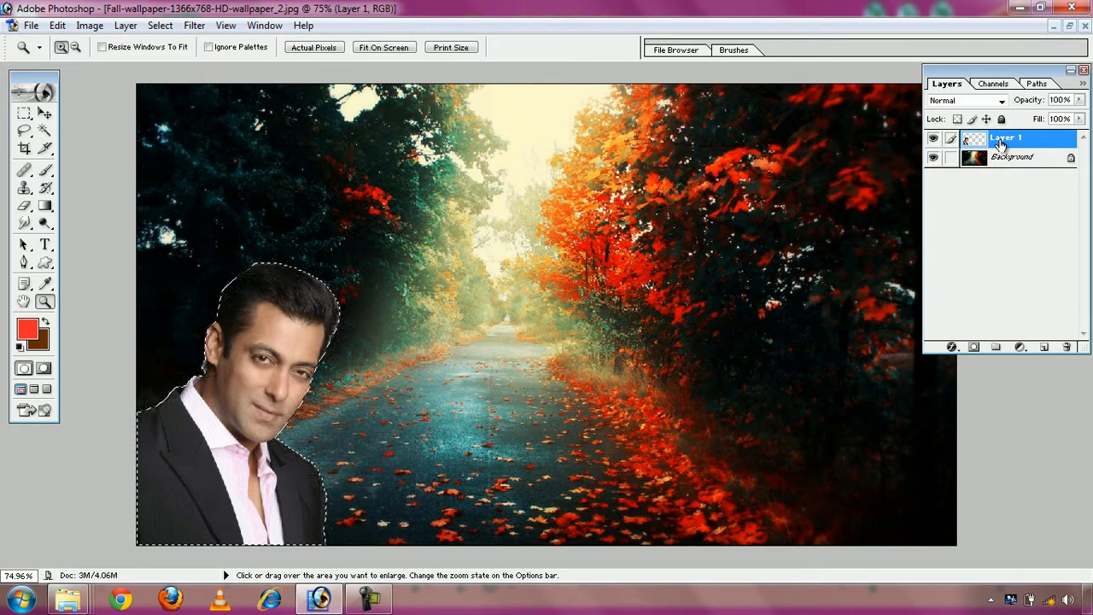
{"action": "key", "text": "ctrl+shift+i"}
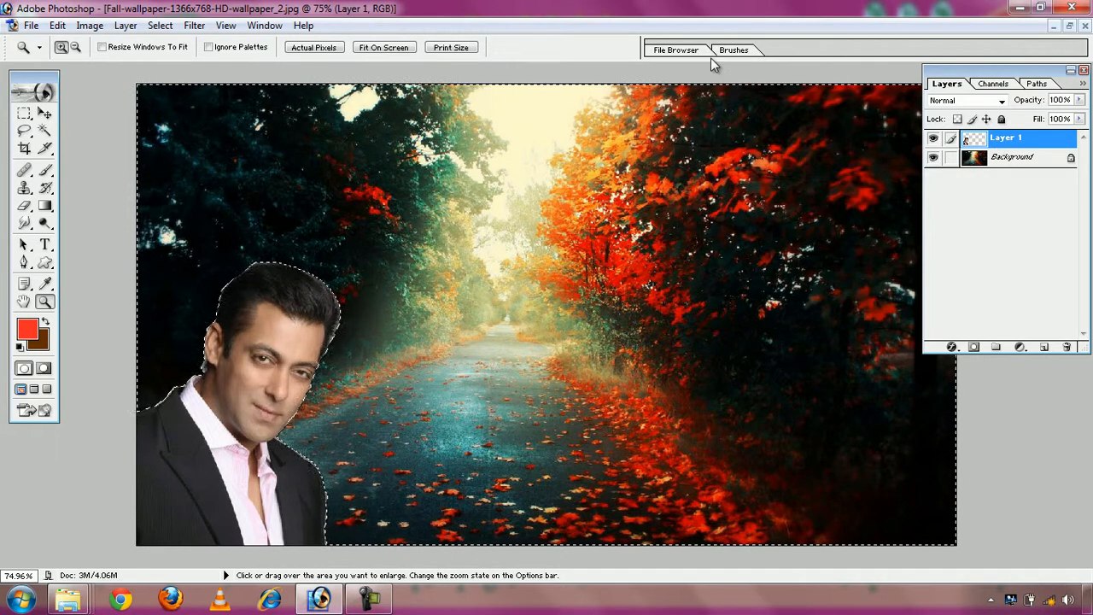
{"action": "left_click", "coordinate": [158, 26]}
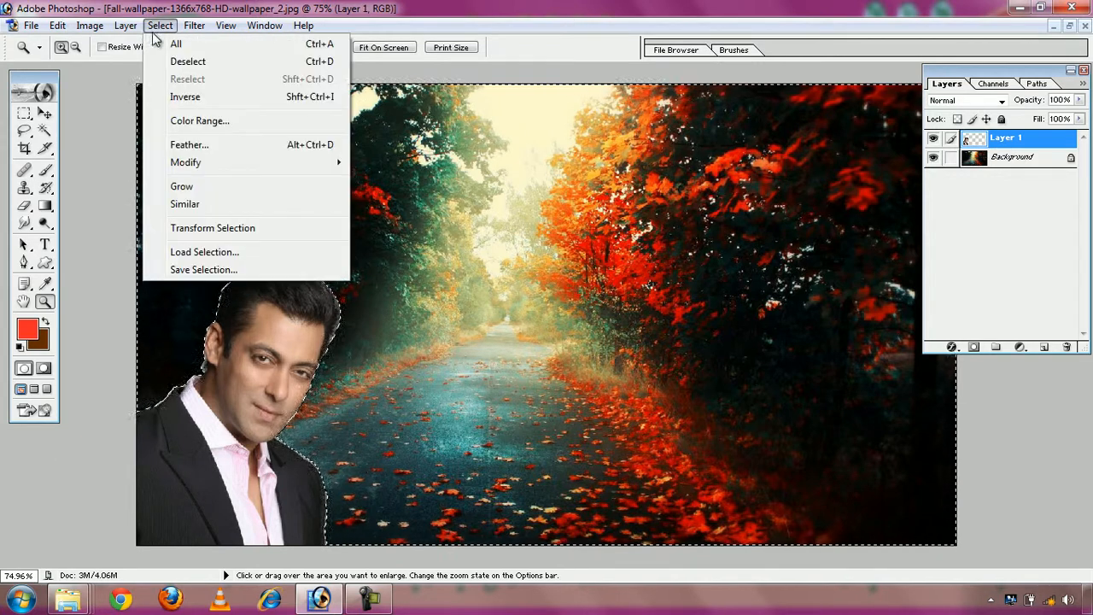
{"action": "left_click", "coordinate": [207, 146]}
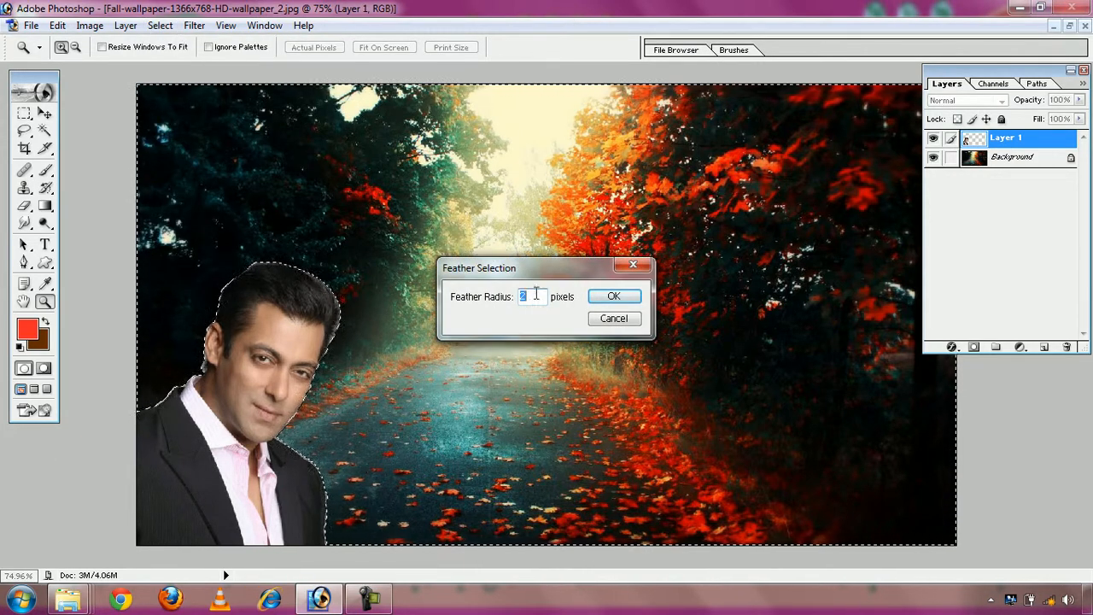
{"action": "left_click", "coordinate": [613, 299]}
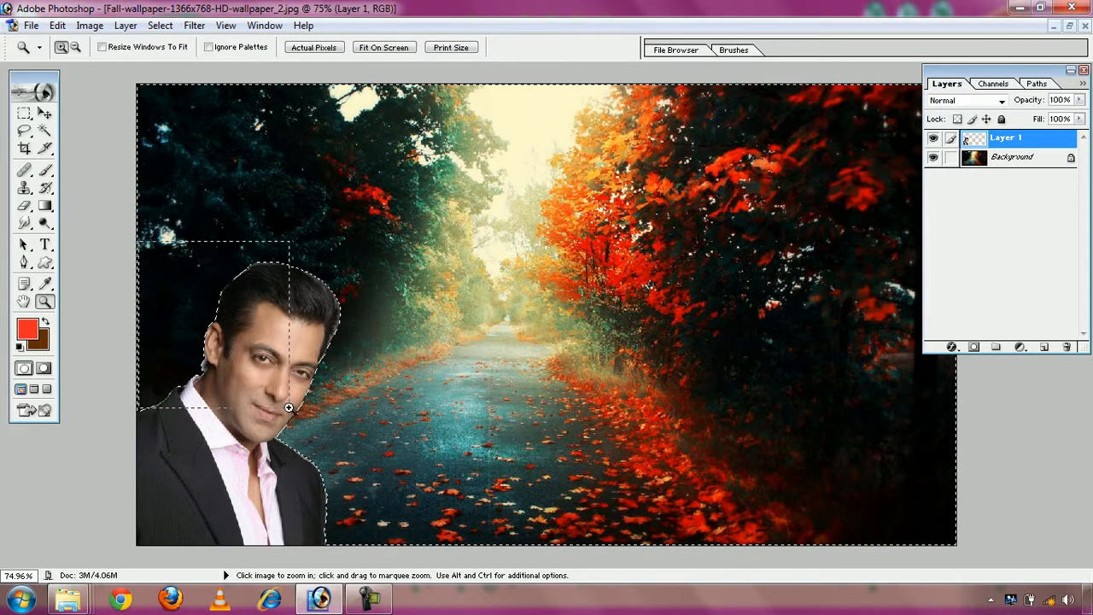
- Clear the feathered selection surrounding the man on Layer 1
{"action": "left_click", "coordinate": [353, 527]}
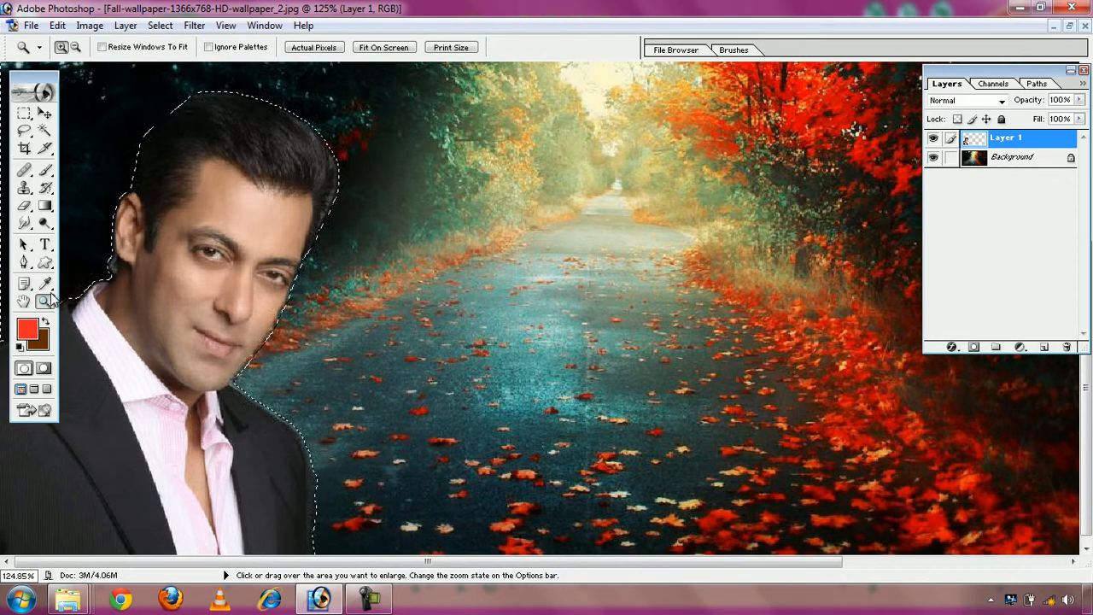
{"action": "left_click", "coordinate": [394, 48]}
{"action": "key", "text": "ctrl+d"}
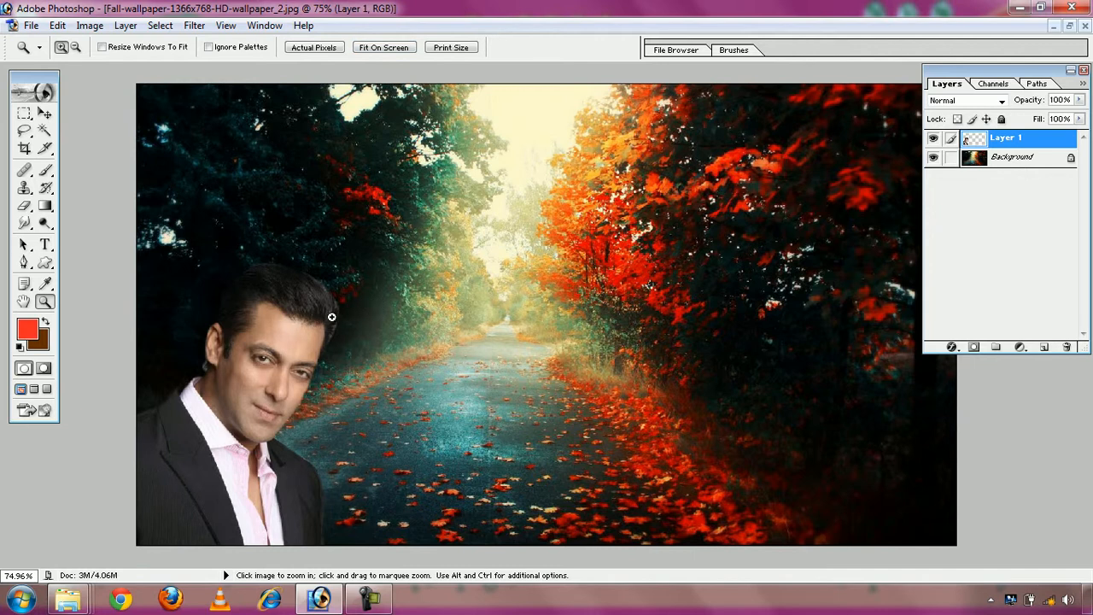
- Activate the Smudge tool and set its brush diameter to 5 px
{"action": "left_click", "coordinate": [25, 224]}
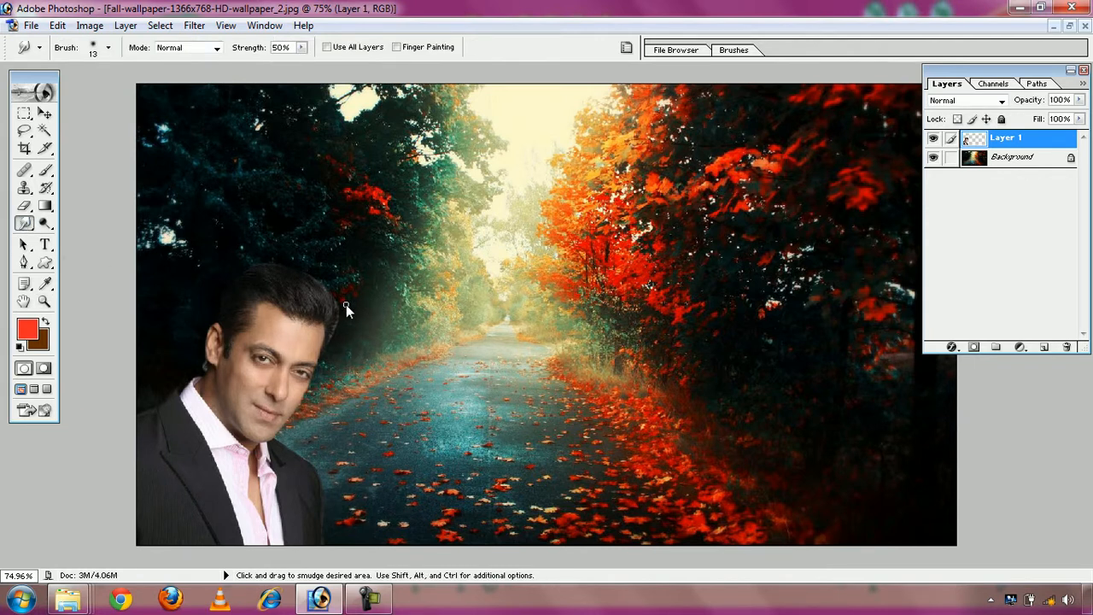
{"action": "left_click", "coordinate": [108, 48]}
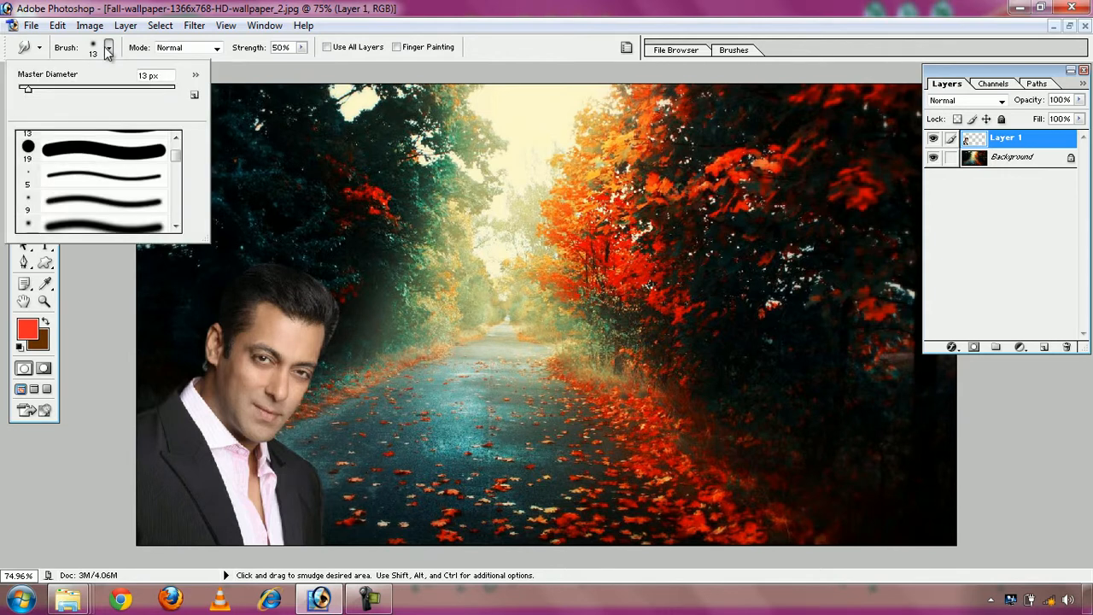
{"action": "left_click_drag", "start_coordinate": [24, 93], "coordinate": [23, 91]}
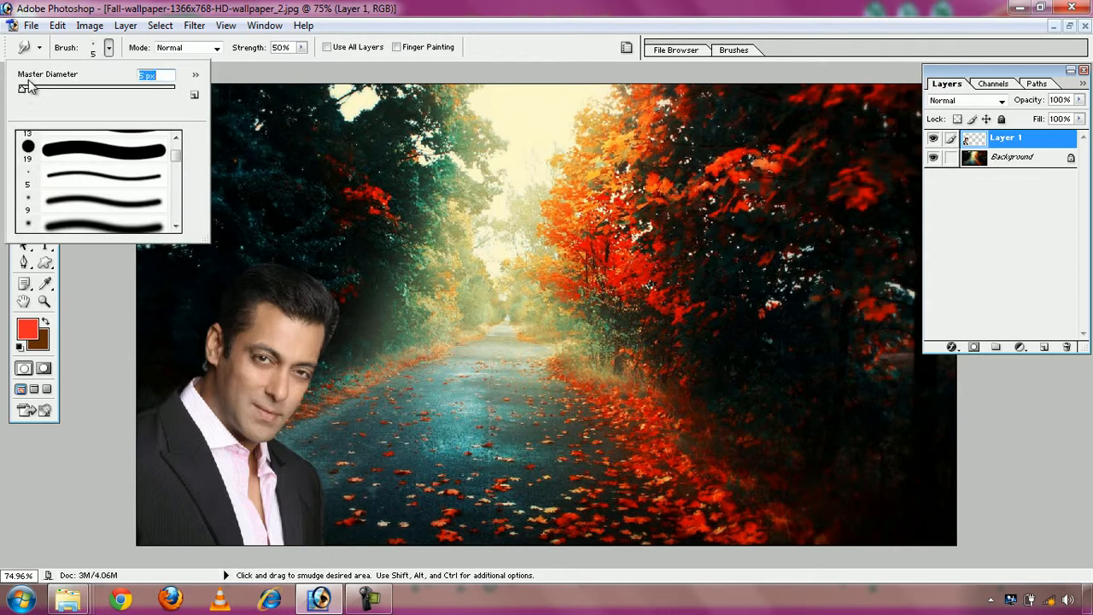
{"action": "left_click", "coordinate": [108, 49]}
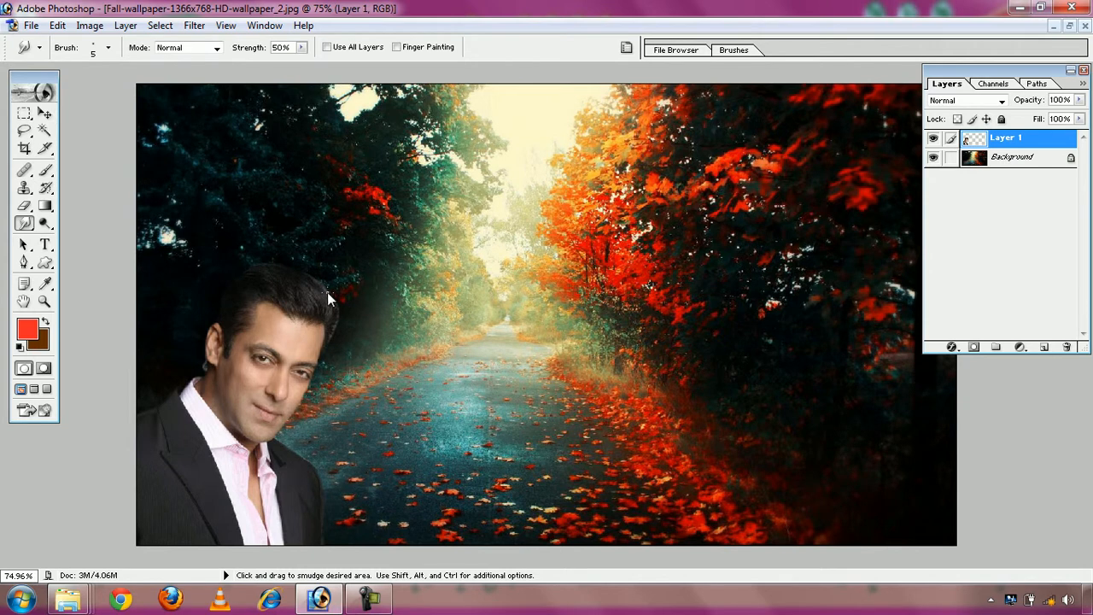